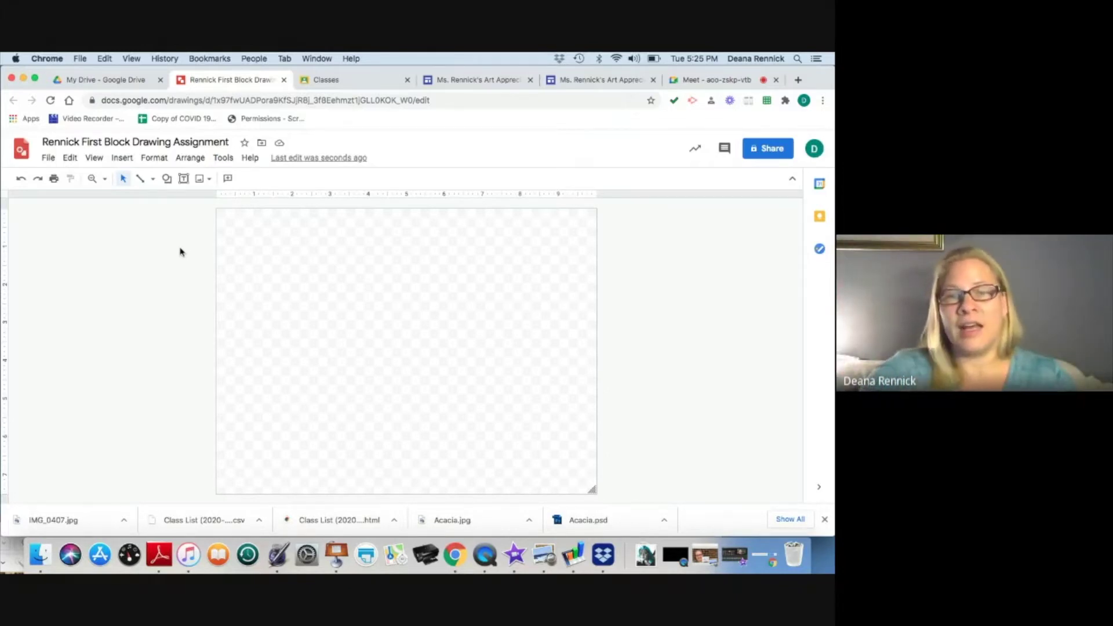
Step: Copy the blank drawing's web address and open the Classwork page of the teacher's art class in Google Classroom
left_click(352, 96)
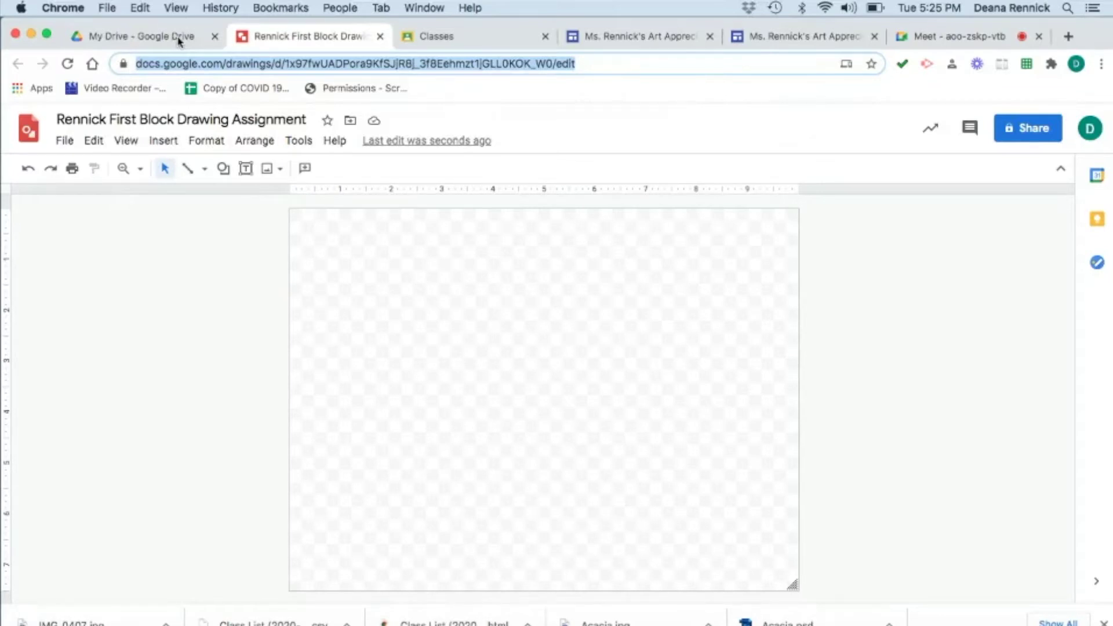
left_click(462, 38)
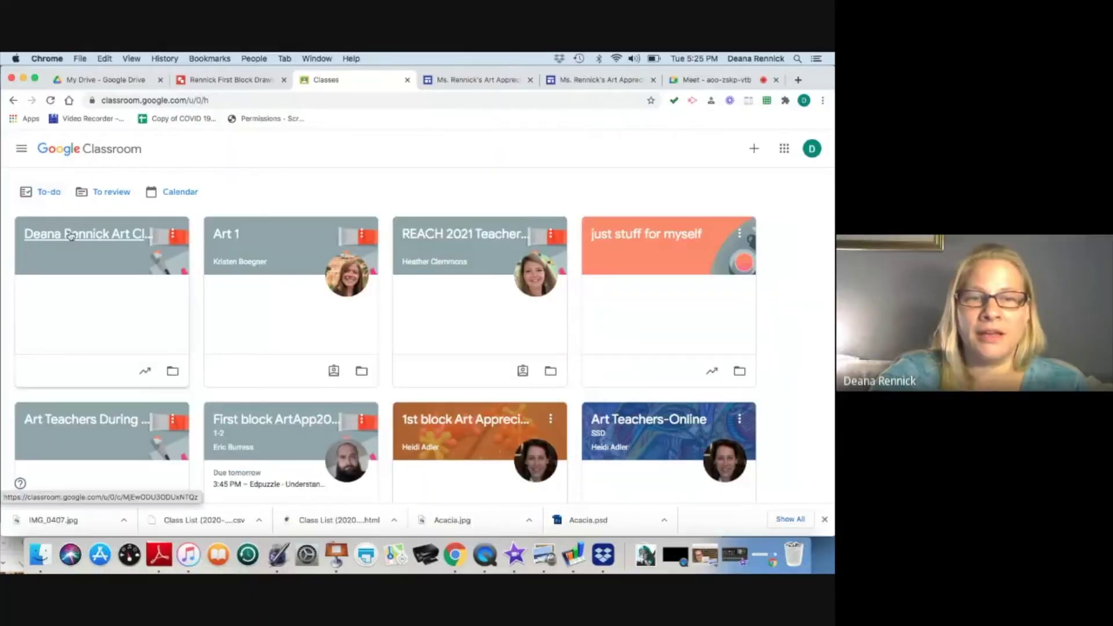
left_click(132, 249)
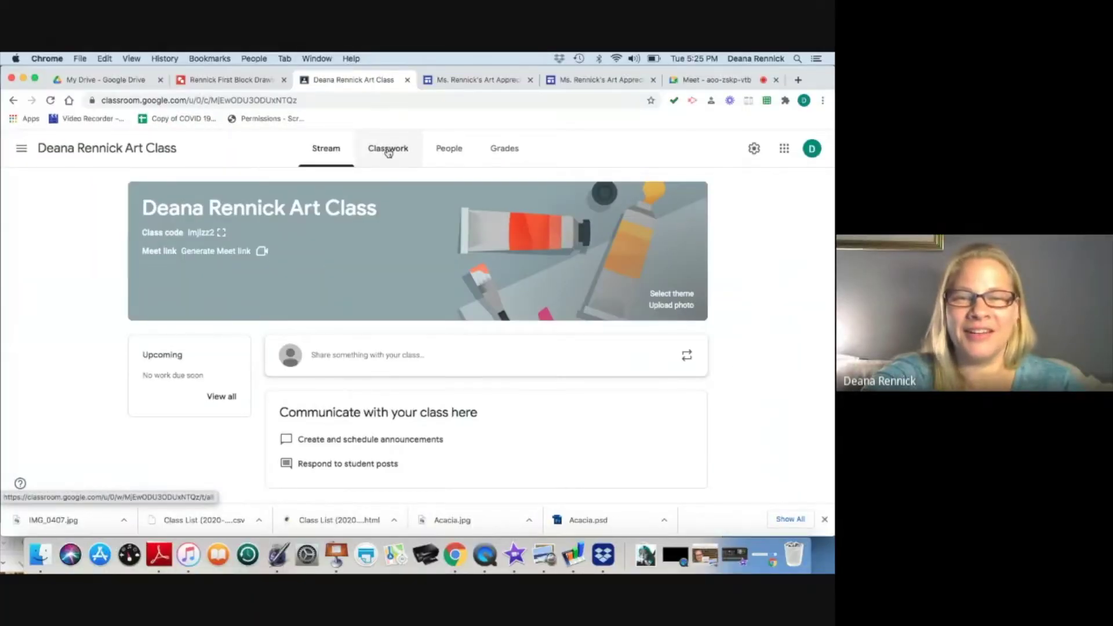
left_click(389, 149)
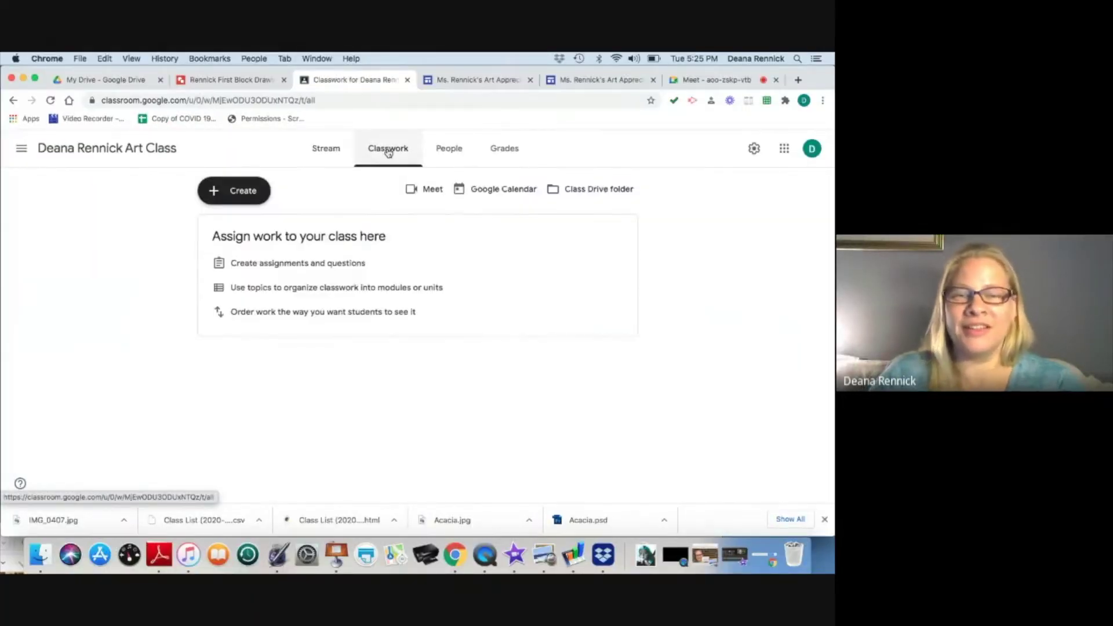
Step: Create a new assignment titled with the teacher's surname followed by "First Block Drawing Assignment"
left_click(244, 192)
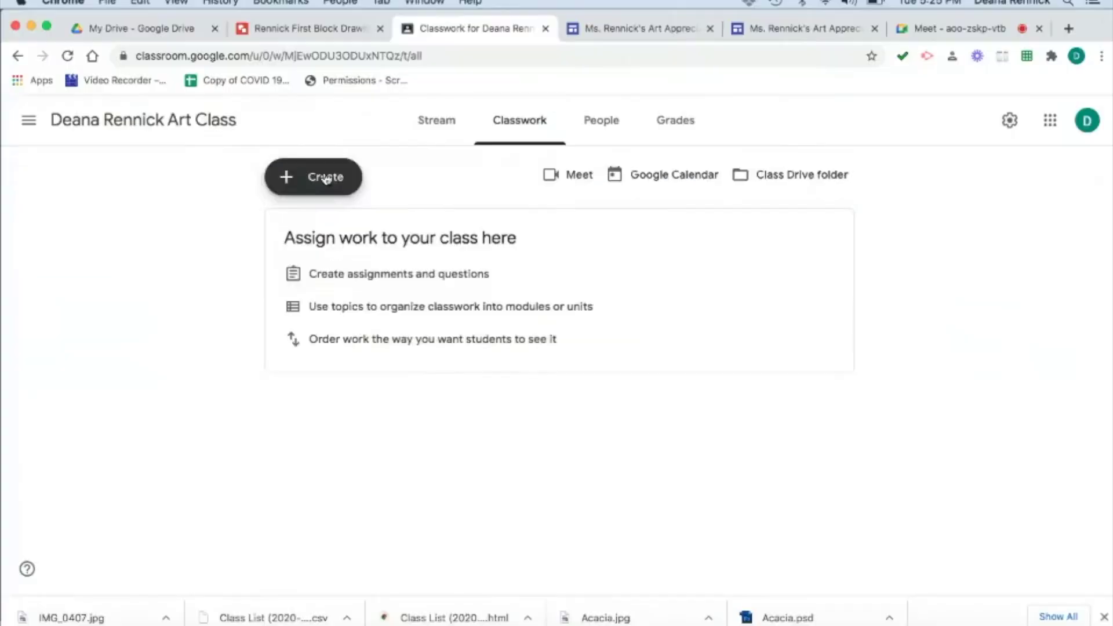
left_click(328, 225)
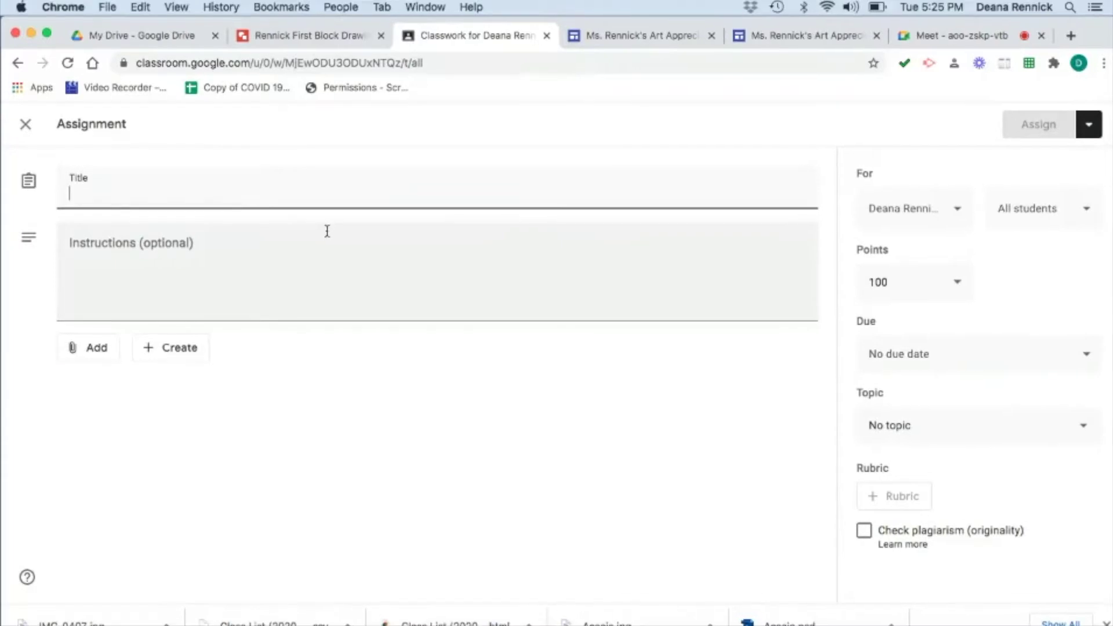
type("Rennick")
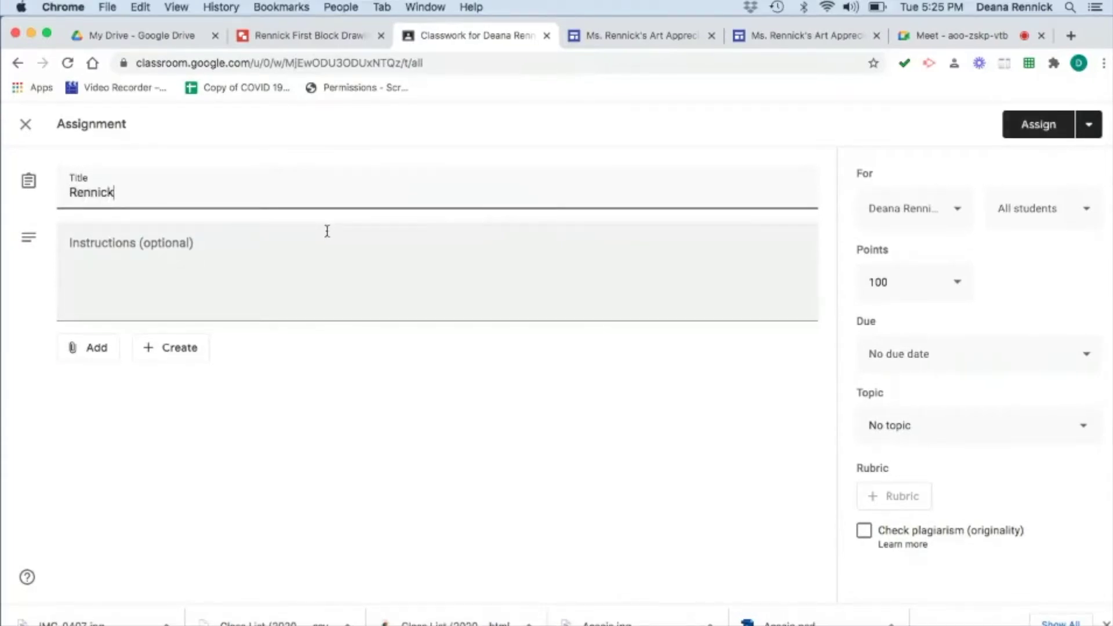
type(" First Block Drawing ASsign")
type("ssignment")
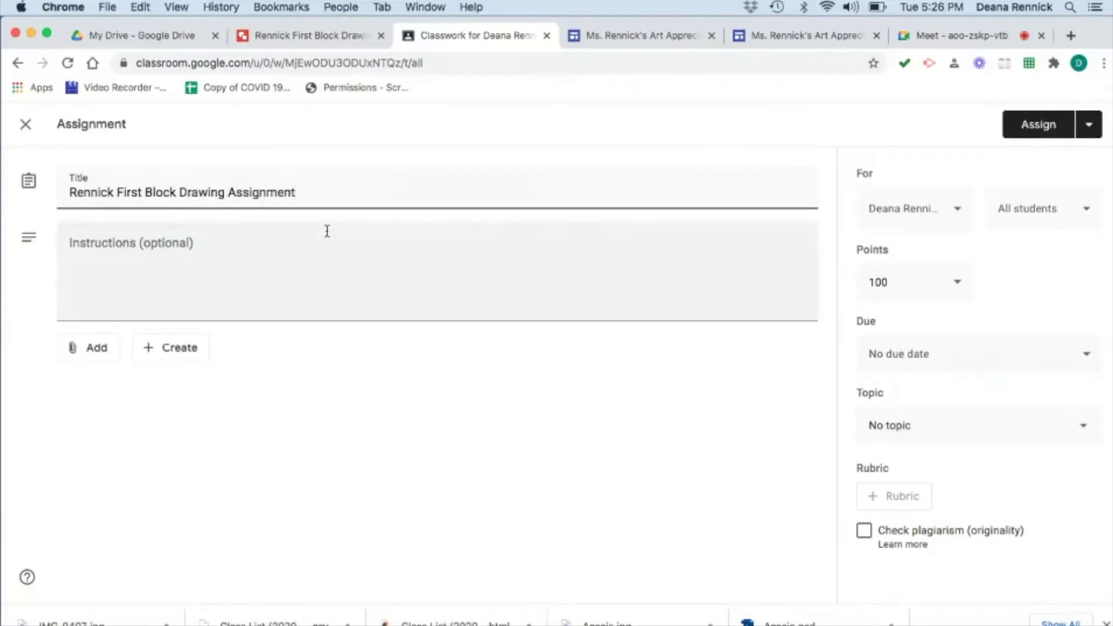
left_click(327, 231)
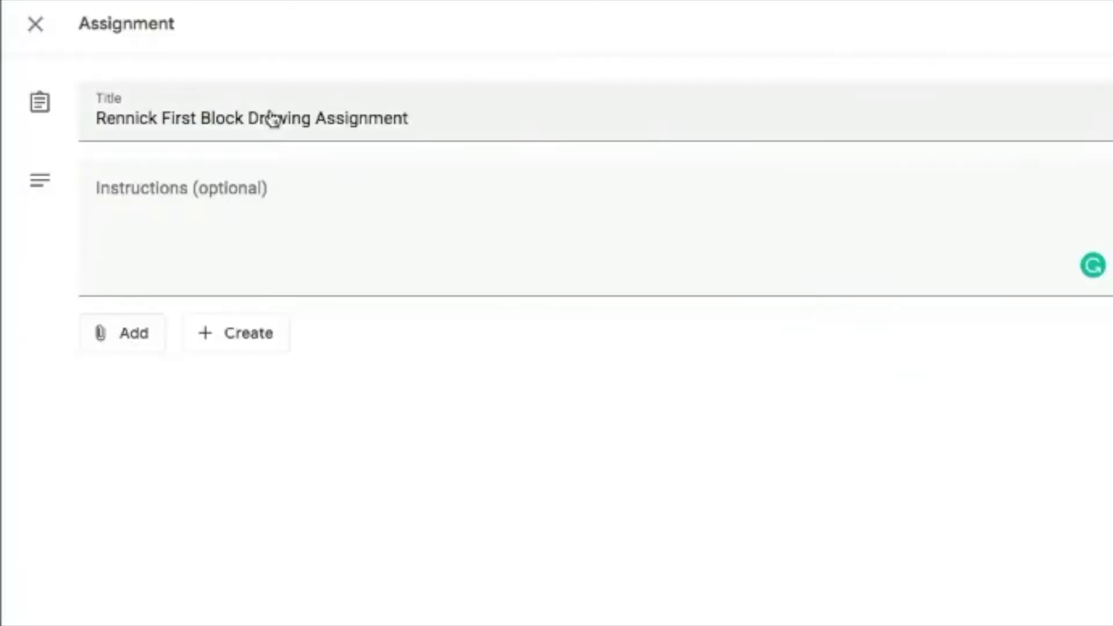
Step: Attach the copied drawing link to the assignment, replacing "edit" at the end of the address with "copy"
left_click(124, 346)
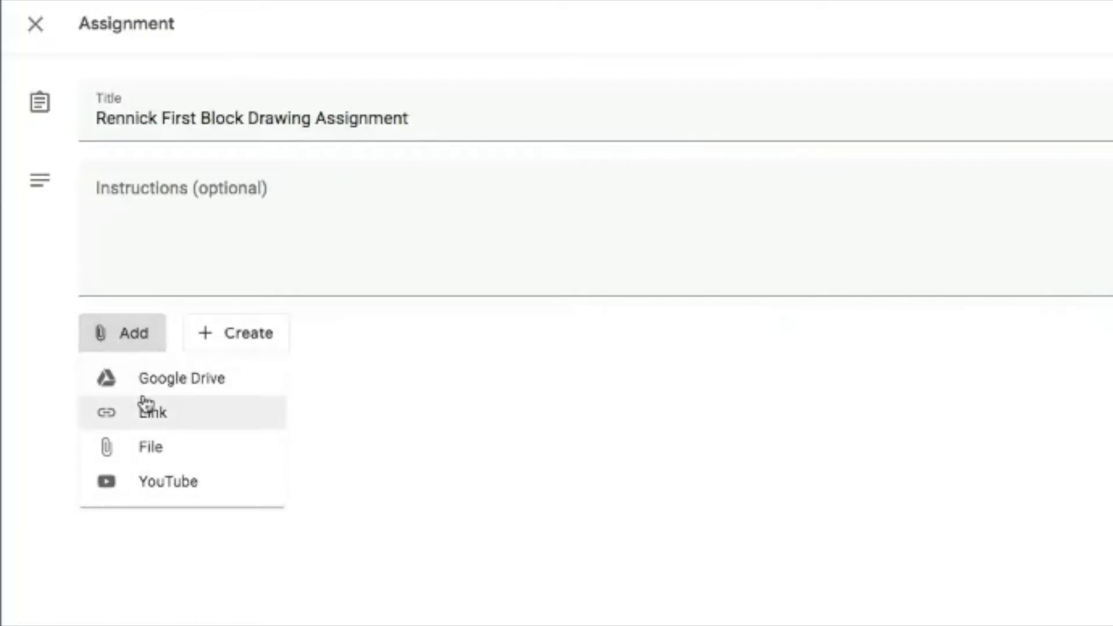
left_click(154, 420)
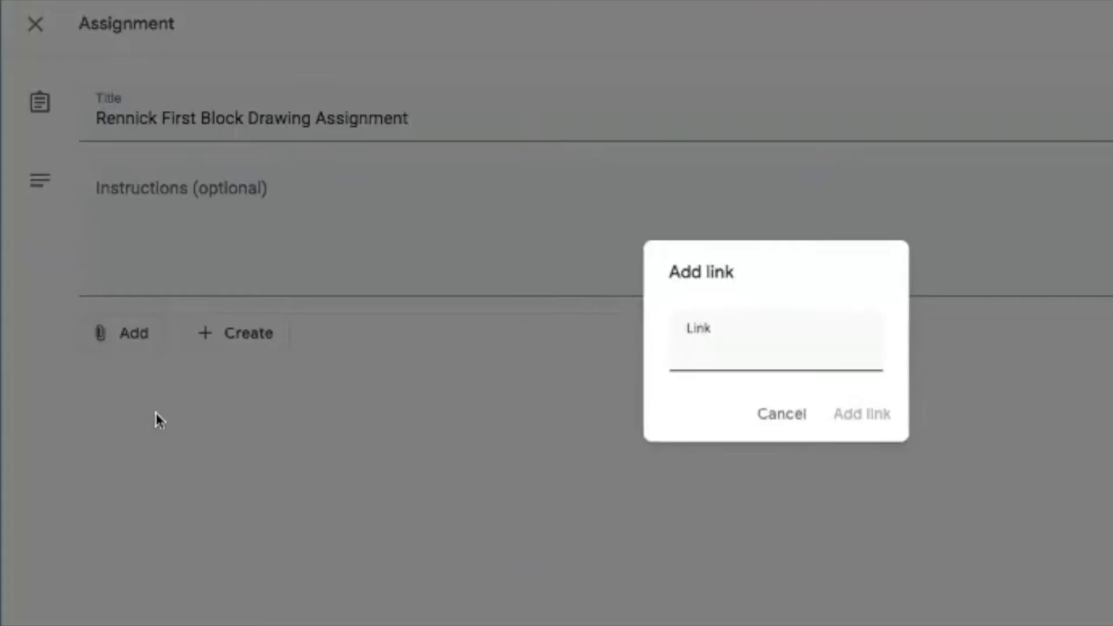
key("ctrl+v")
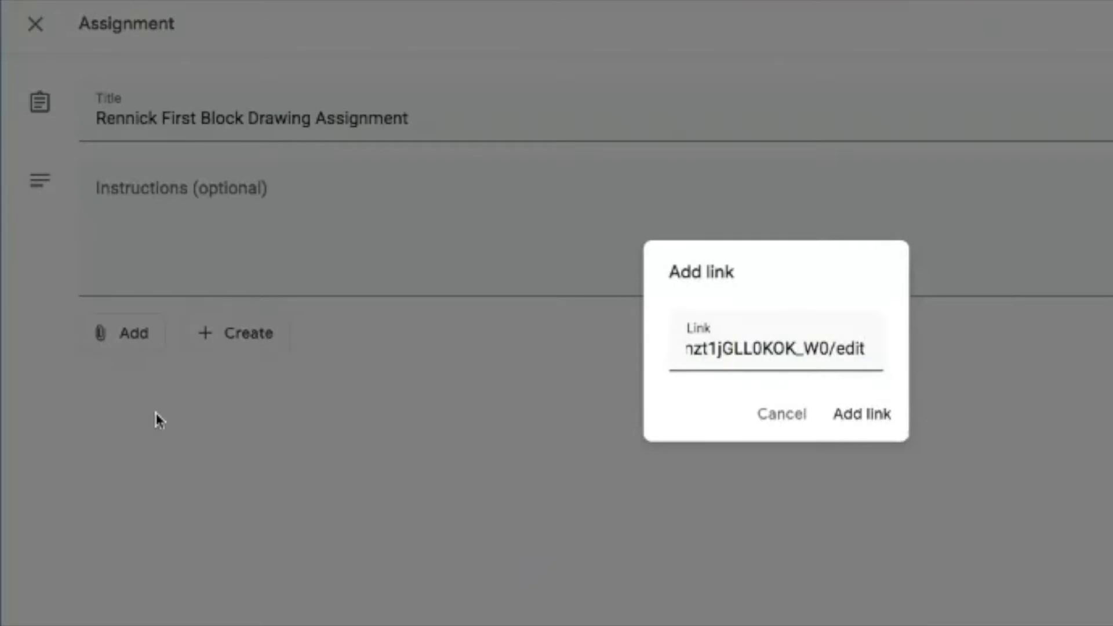
key("BackSpace")
key("BackSpace")
key("BackSpace")
key("BackSpace")
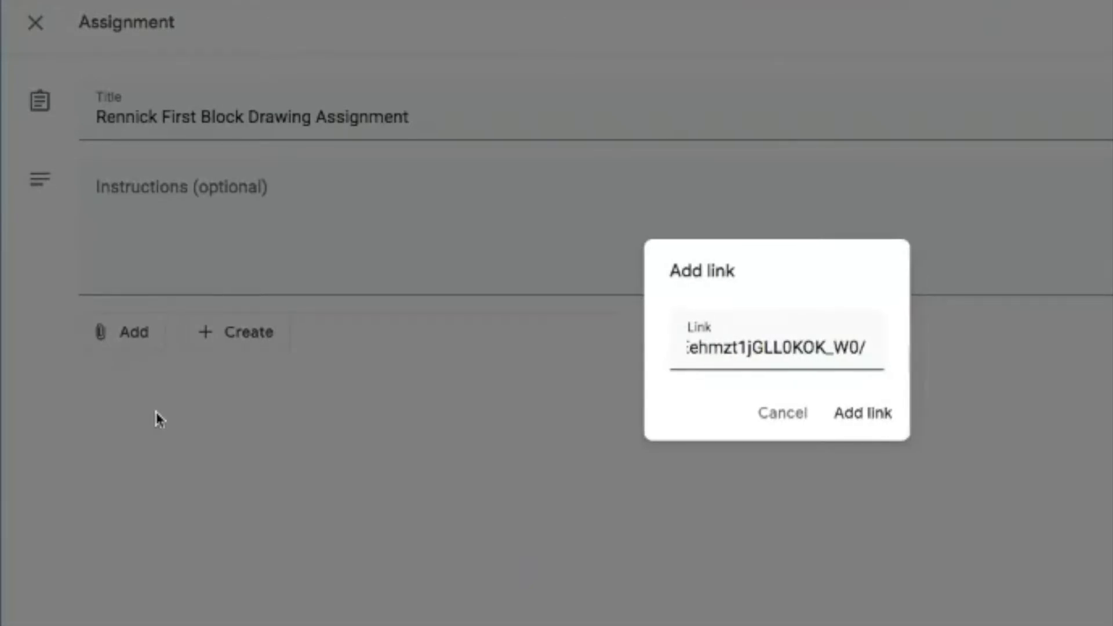
type("copy")
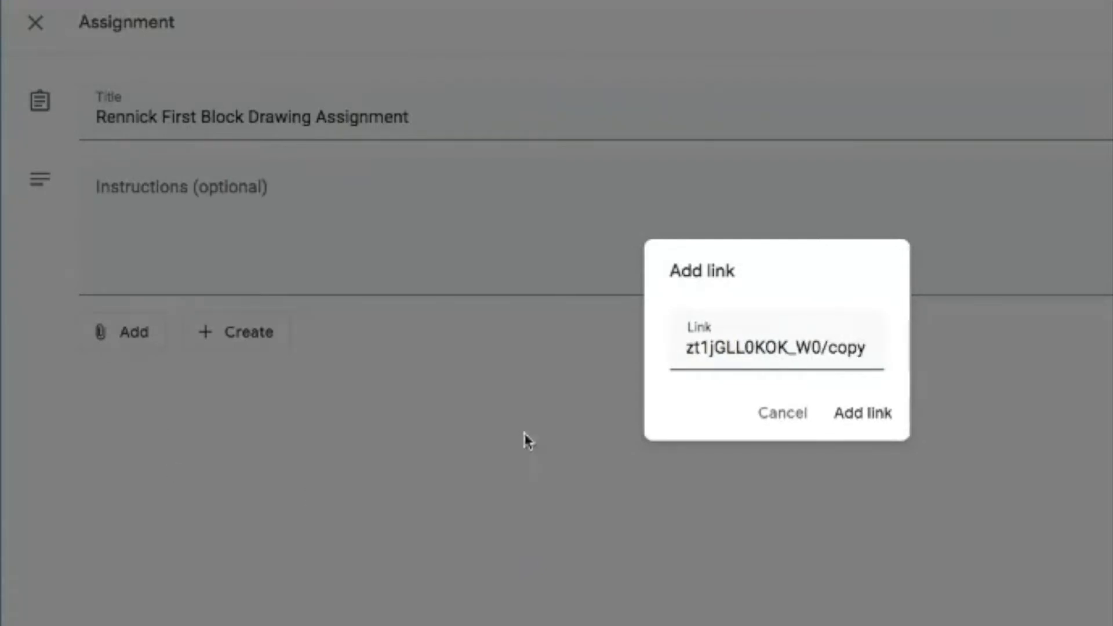
left_click(870, 414)
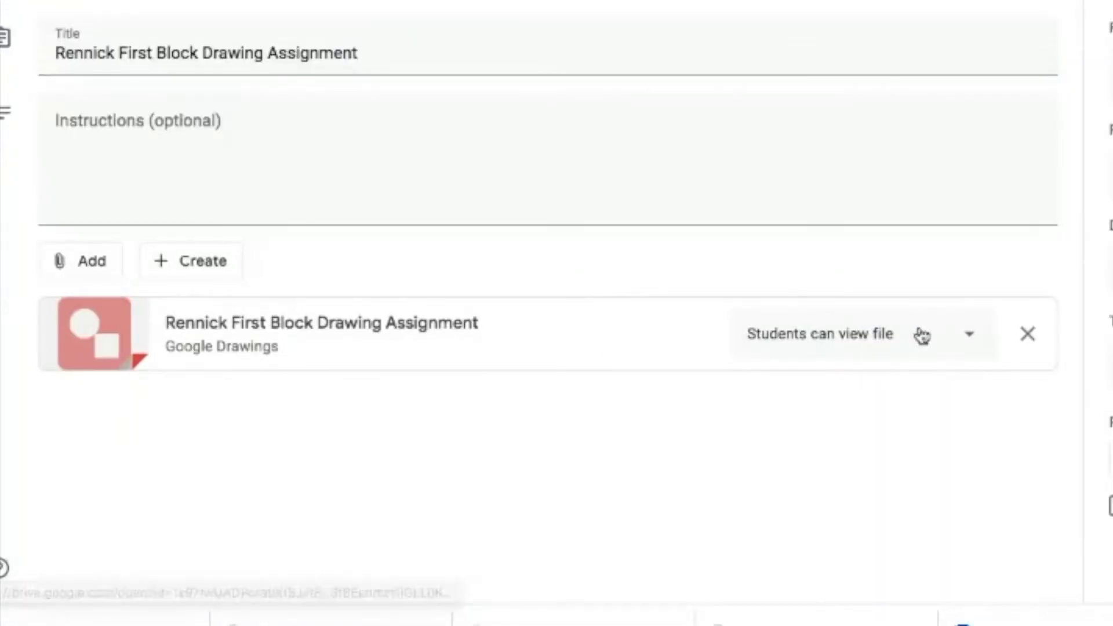
Step: Set the attached drawing to "Make a copy for each student" and assign the work to the class
left_click(970, 340)
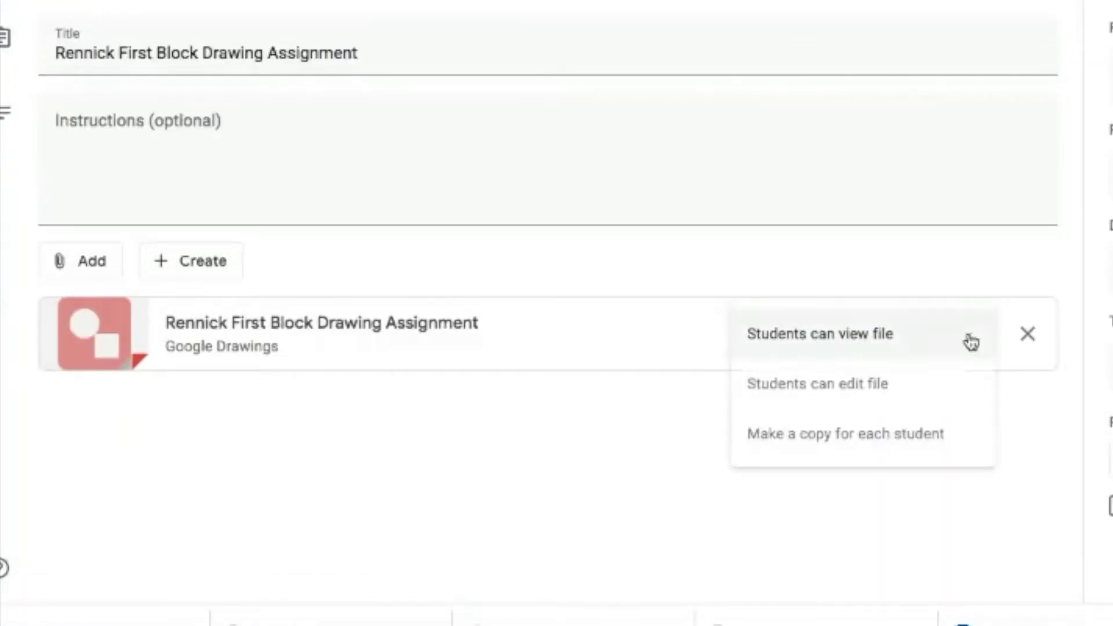
left_click(934, 441)
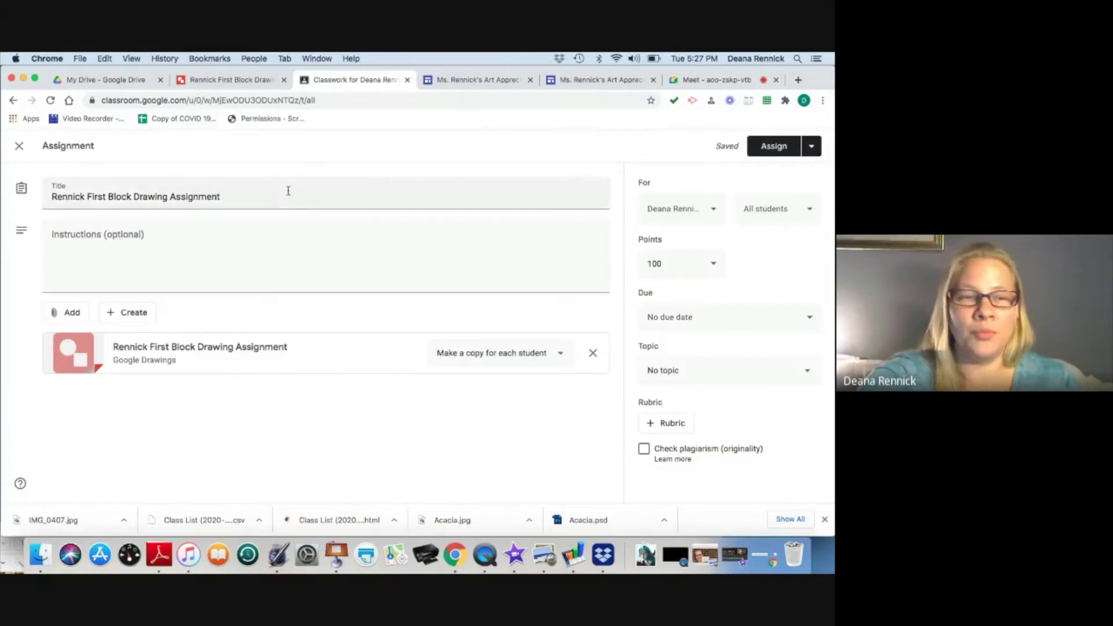
left_click(768, 148)
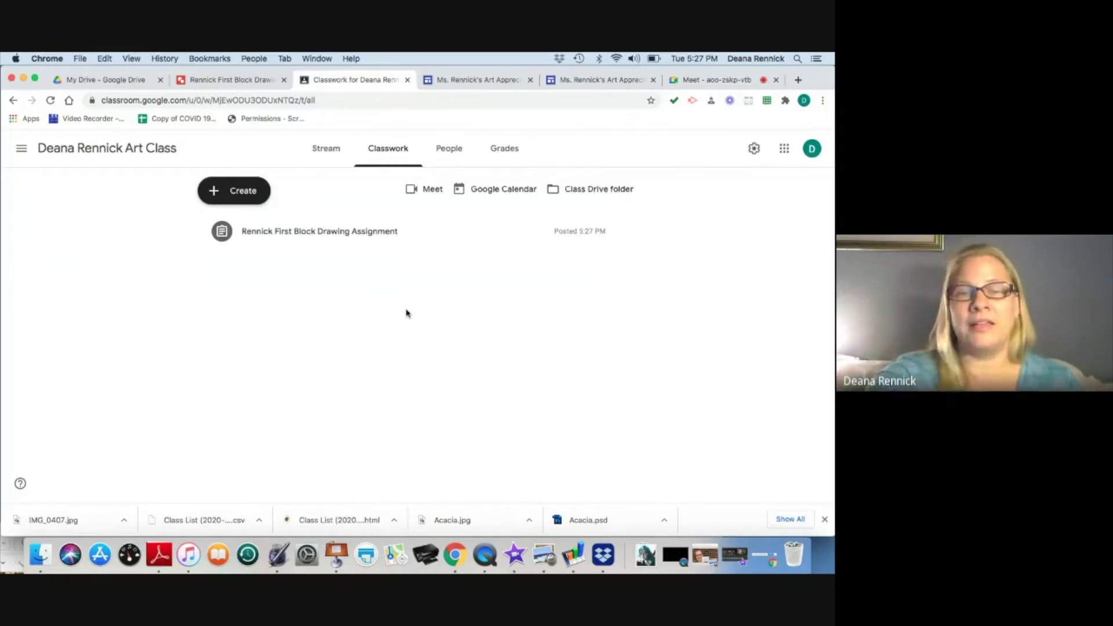
Step: Review the 1st Block Assignments page on the published class website, including its assignment archive and daily instructions
left_click(576, 81)
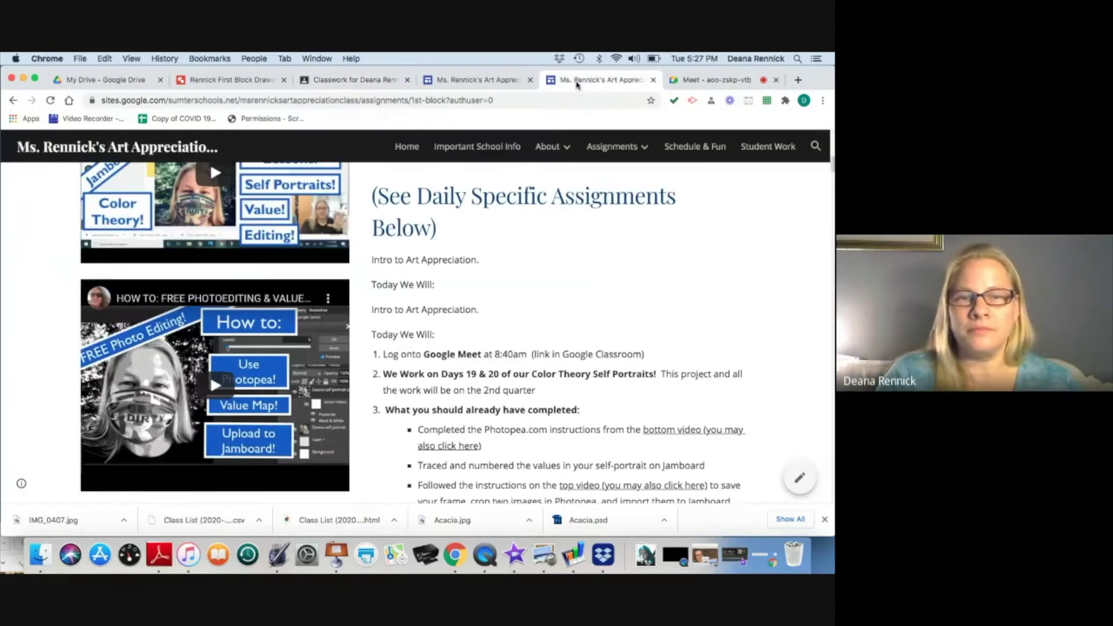
scroll(539, 214, "up", 10)
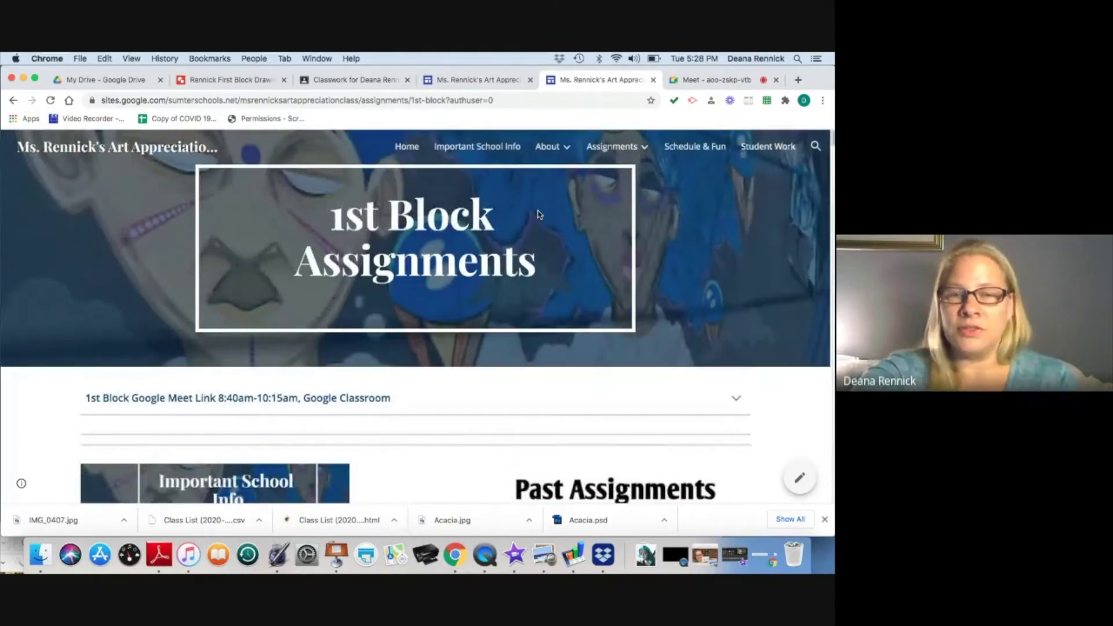
scroll(538, 214, "down", 10)
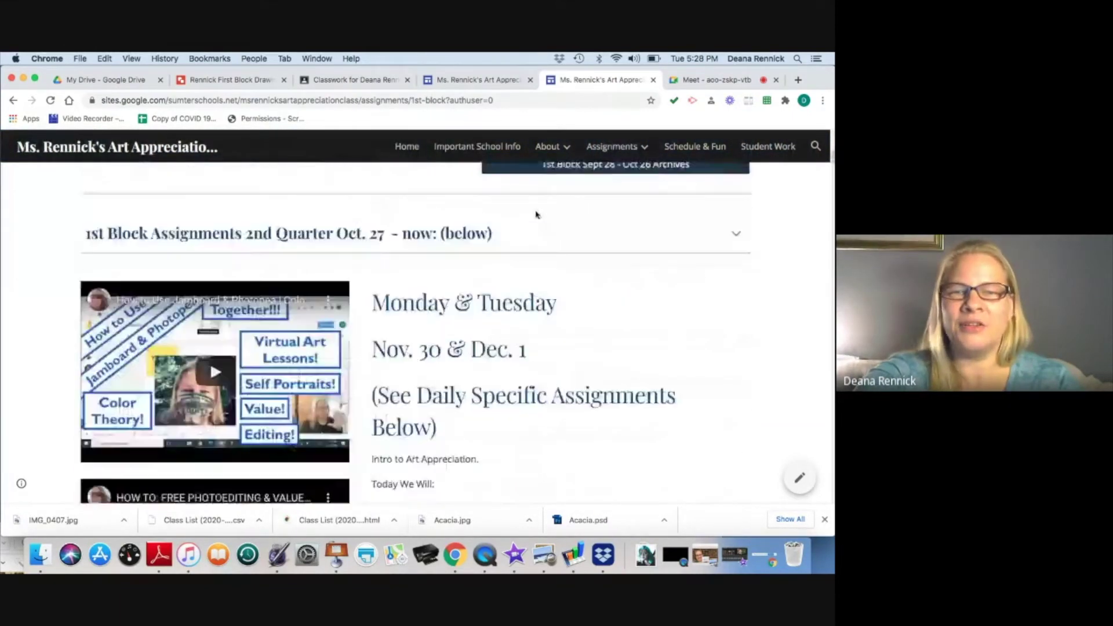
scroll(536, 215, "down", 3)
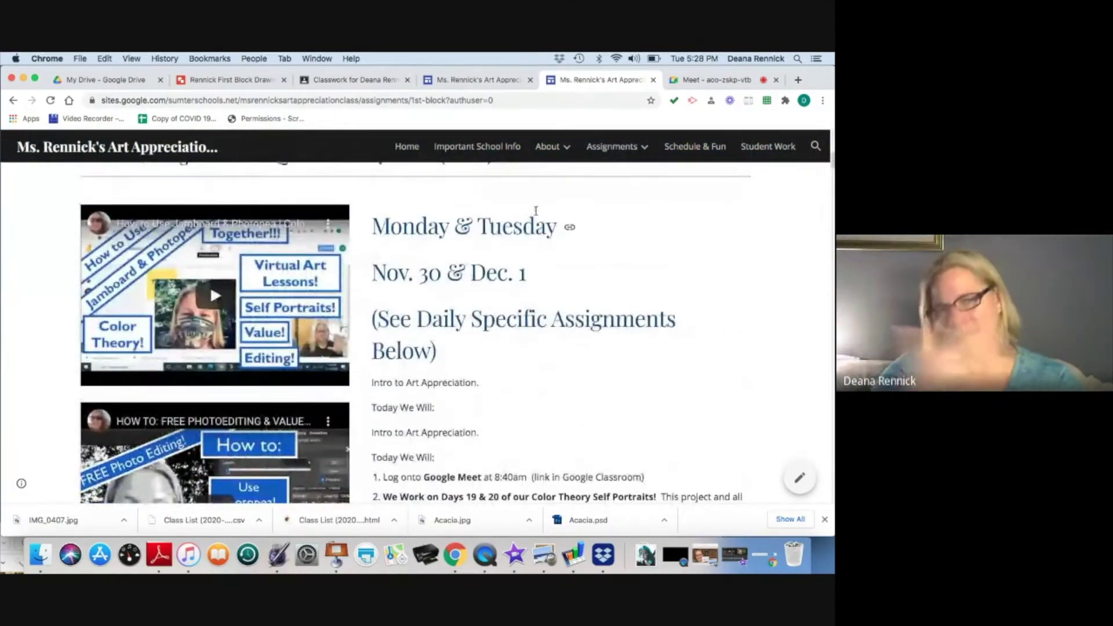
scroll(535, 211, "up", 10)
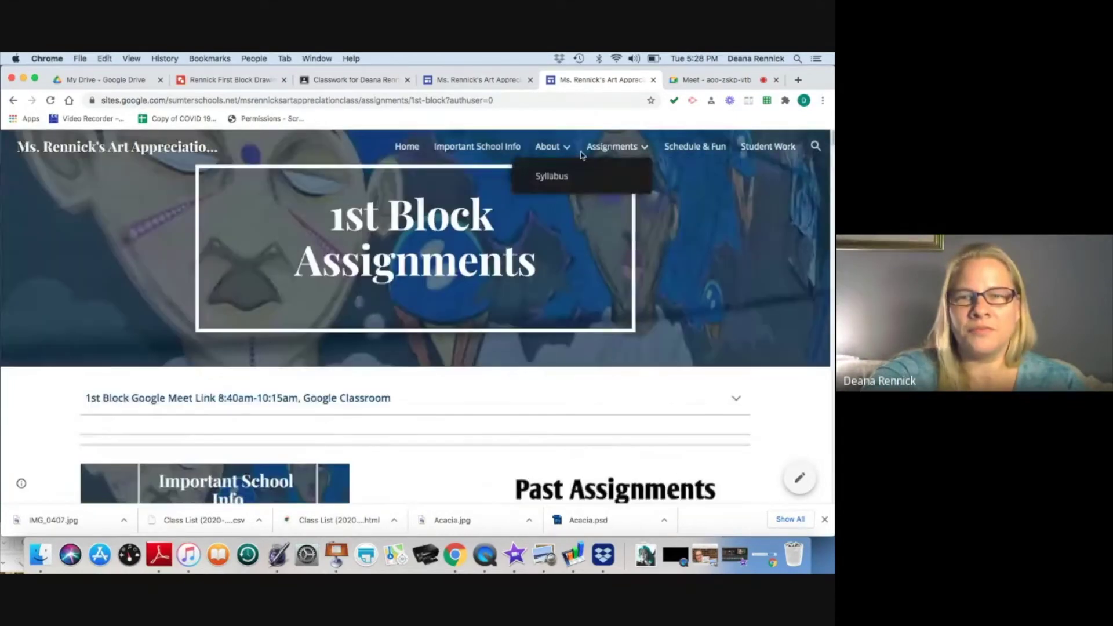
mouse_move(614, 146)
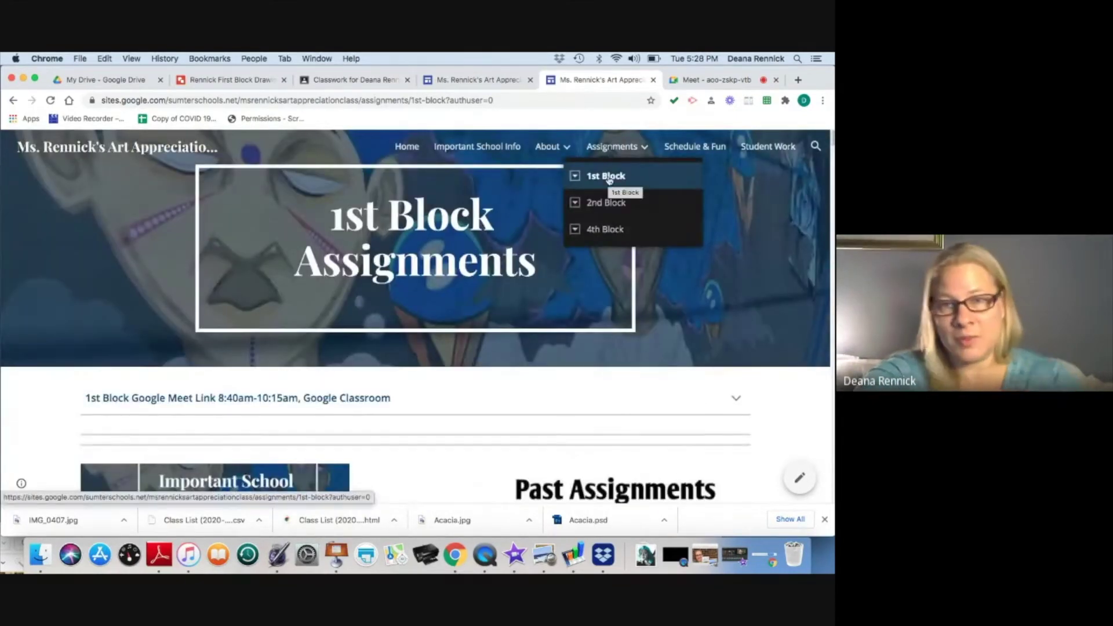
scroll(609, 180, "down", 12)
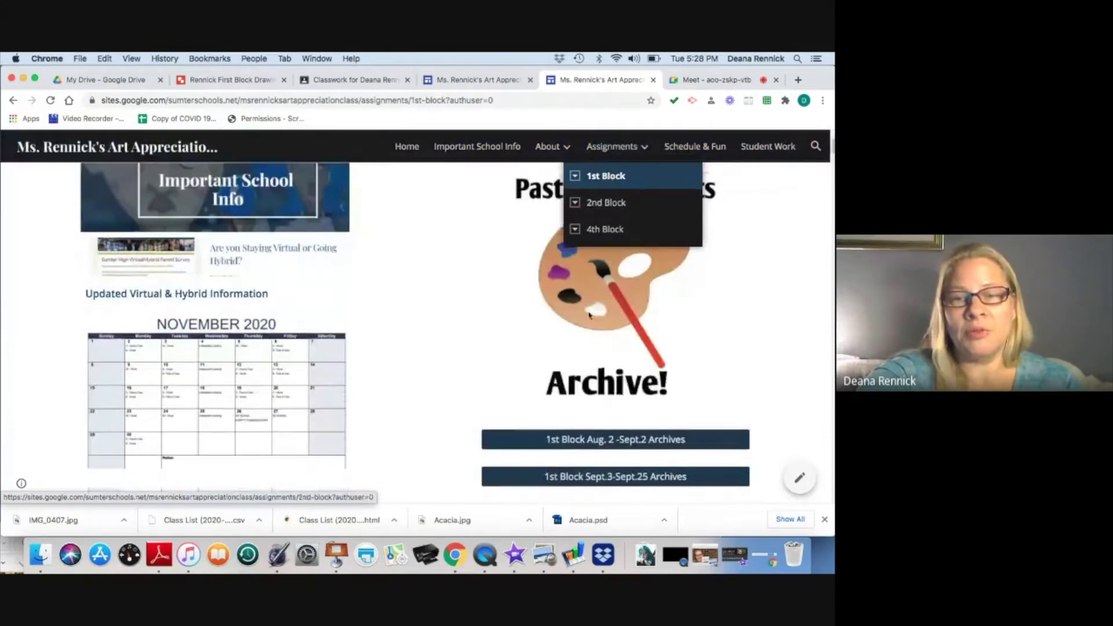
scroll(632, 413, "down", 15)
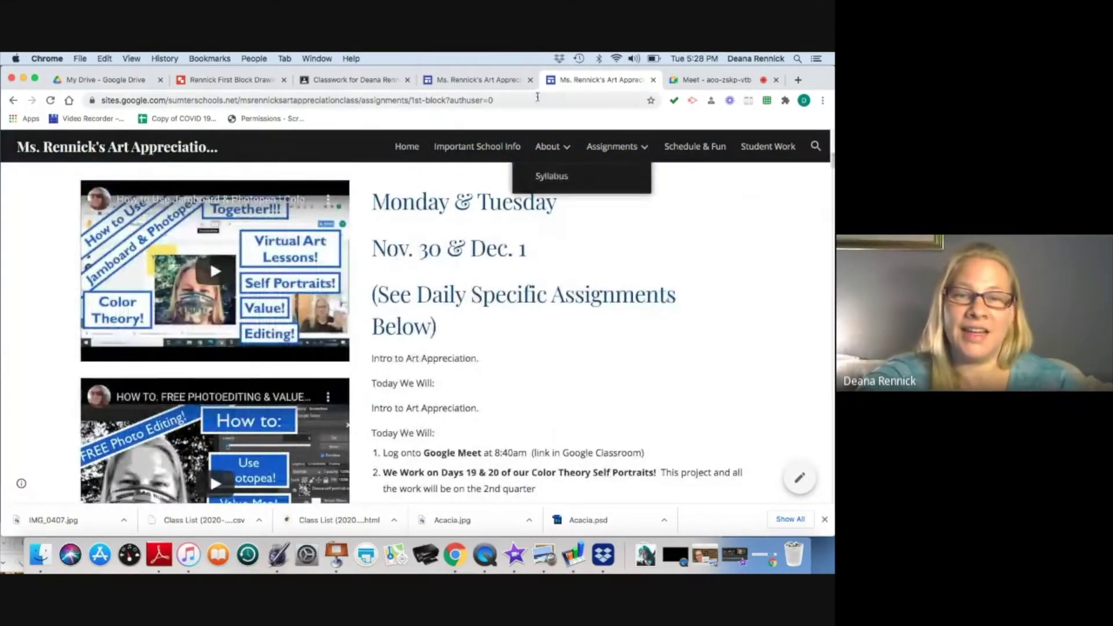
Step: In the Google Sites editor, add list item 3 under Wednesday Dec. 2: "Click on this link to access your own Google Drawing page!"
left_click(480, 82)
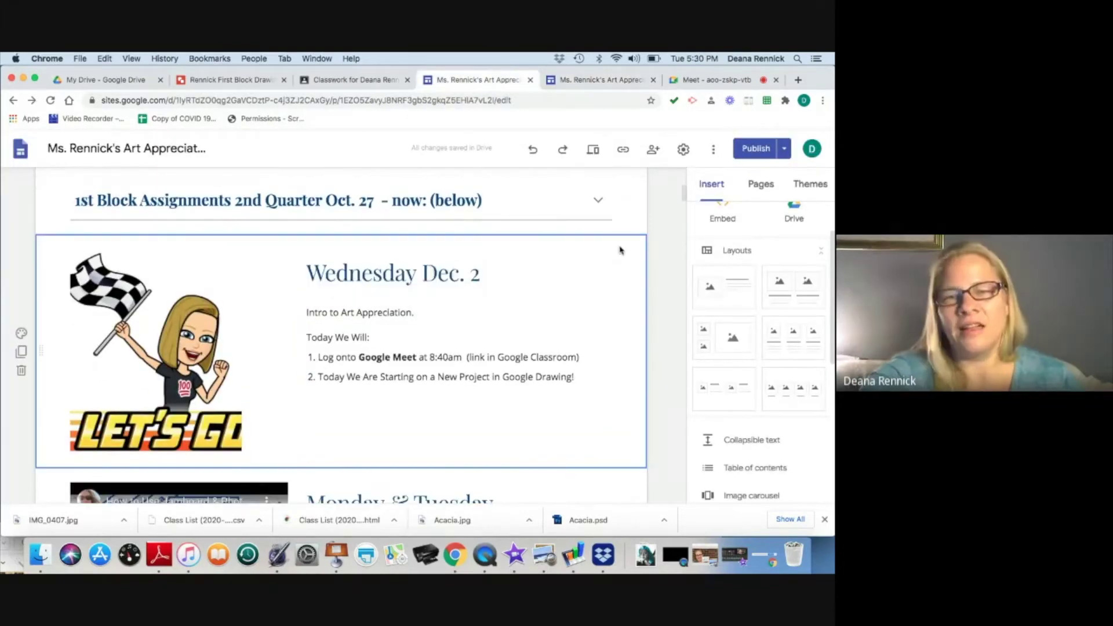
scroll(619, 250, "up", 5)
scroll(620, 250, "down", 6)
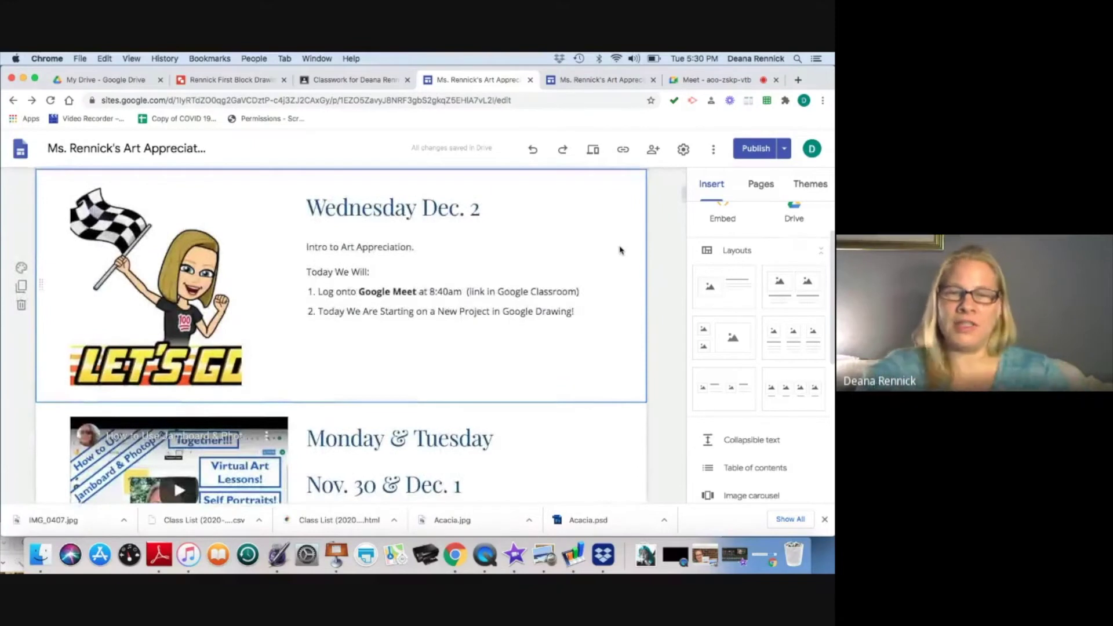
scroll(620, 250, "up", 1)
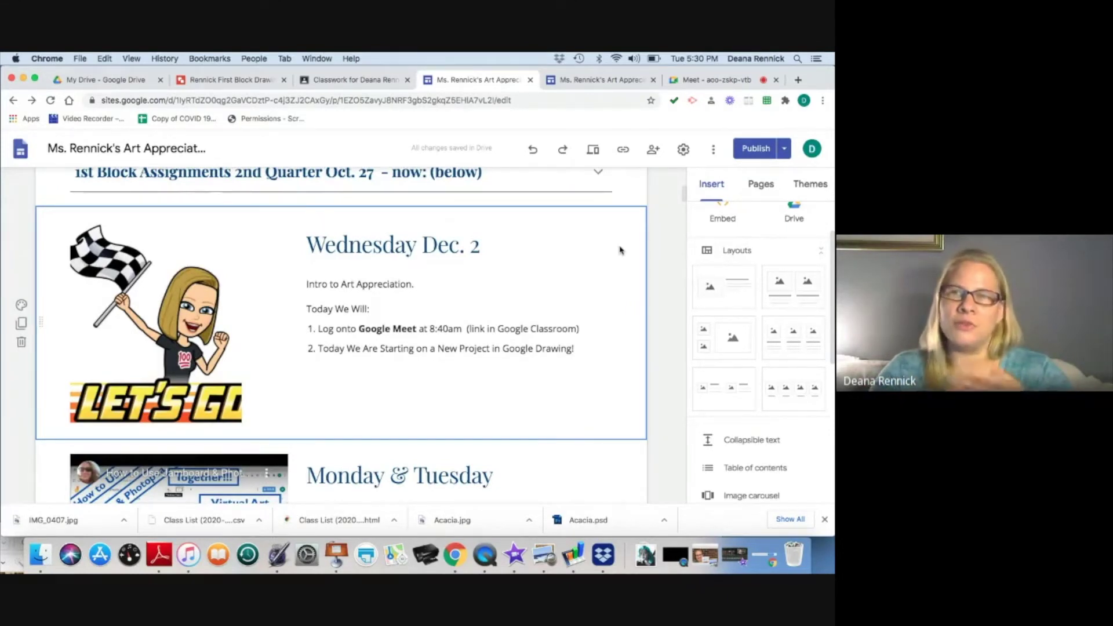
left_click(584, 347)
key("Return")
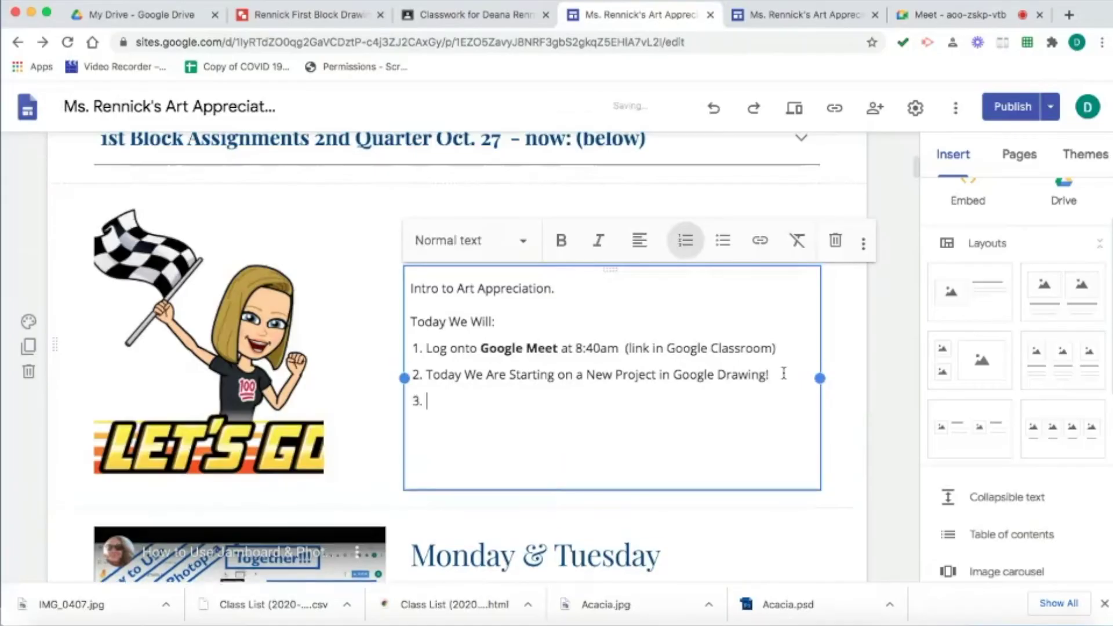
type("Click")
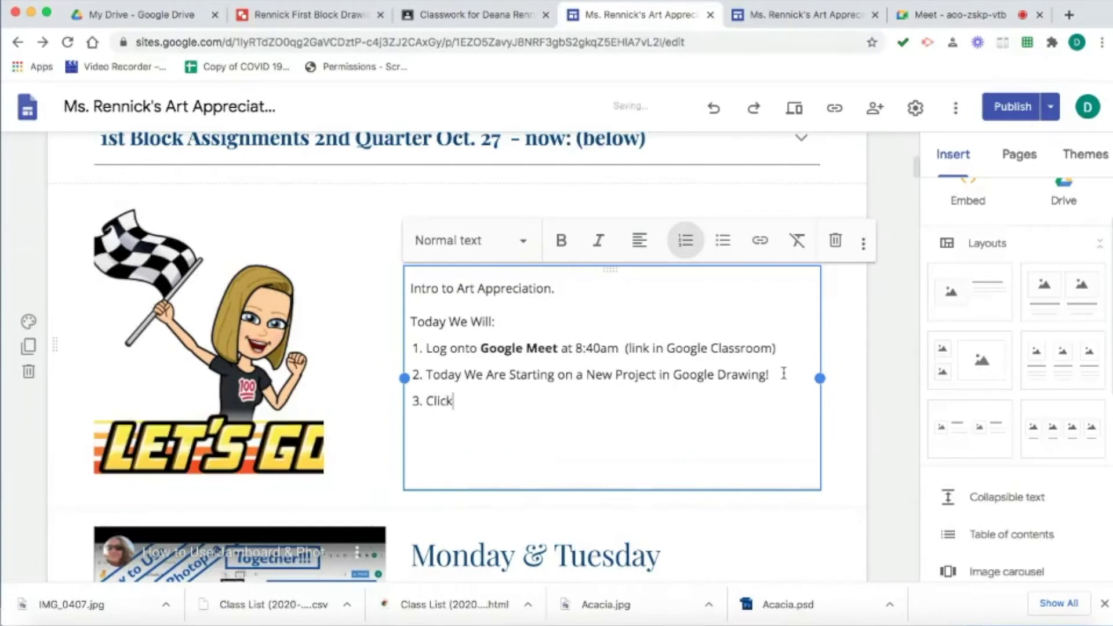
type(" on this link to access y")
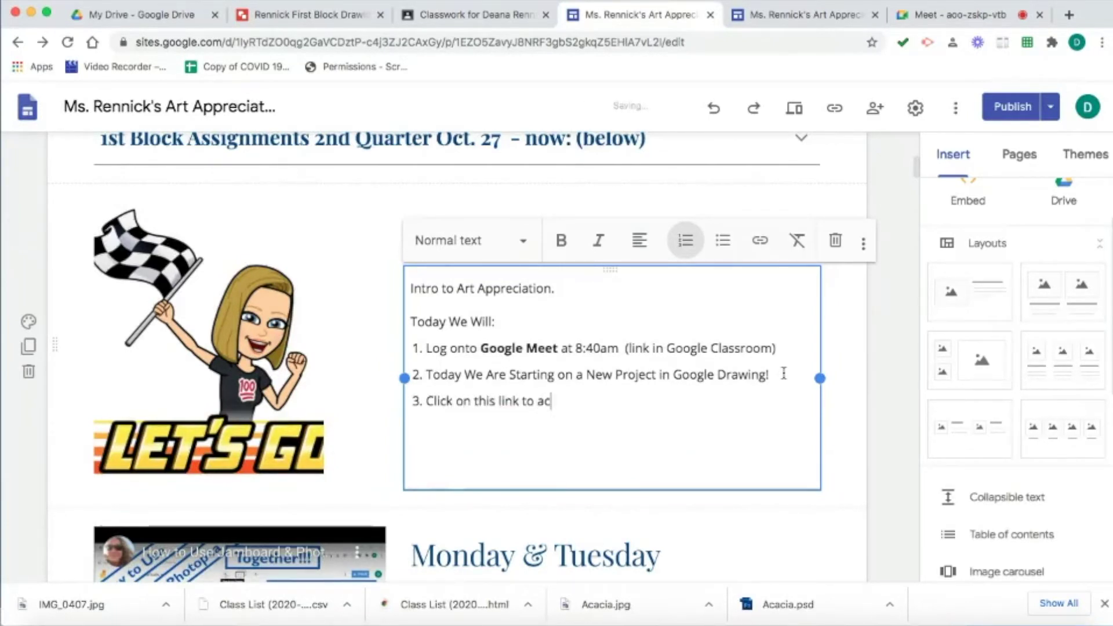
type("our own G")
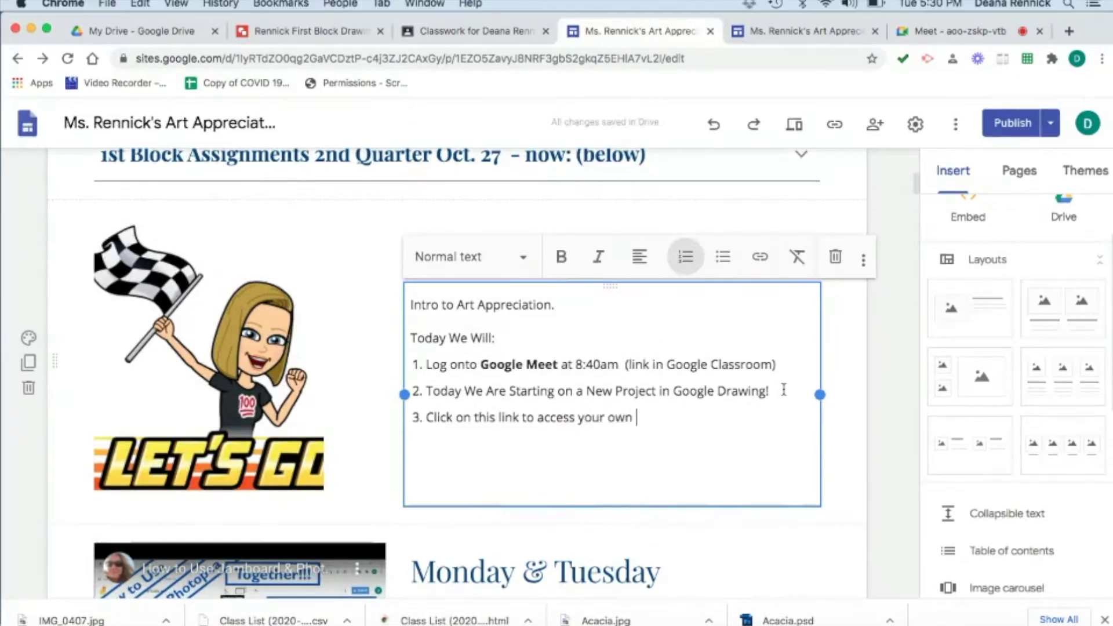
type("oogle Drawing page!")
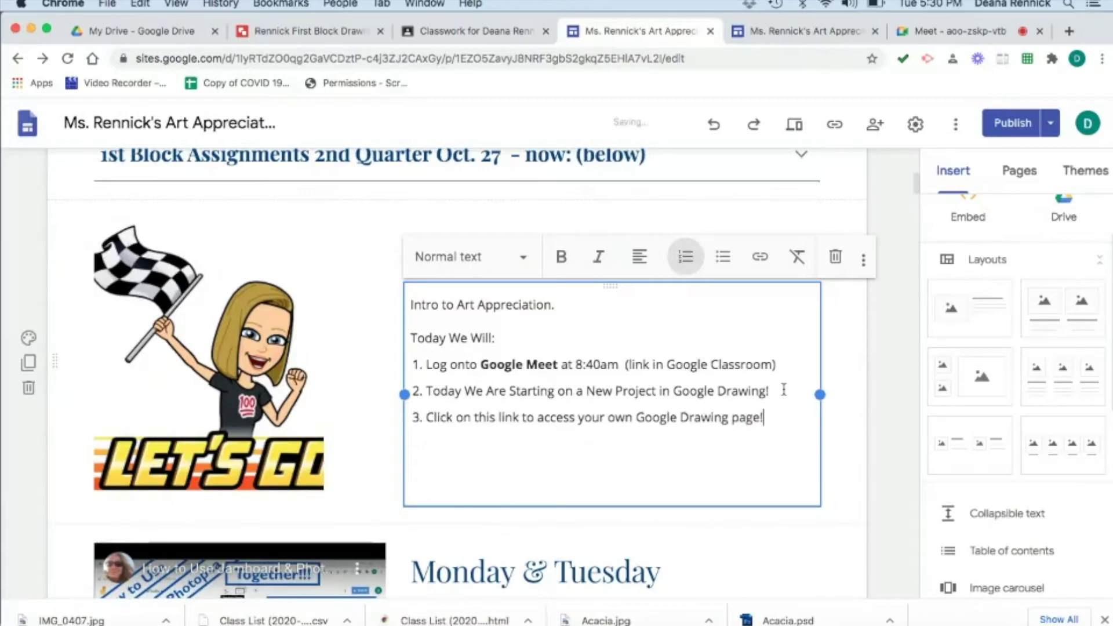
key("Return")
key("Return")
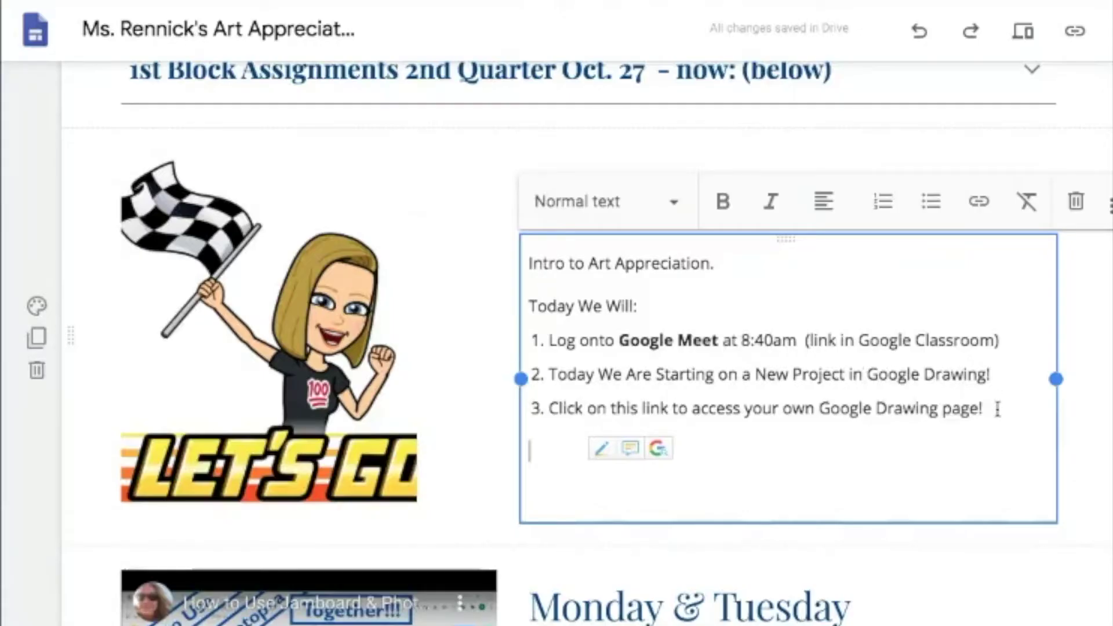
Step: Link "this link to access your own Google Drawing page!" to the copied drawing address with "edit" replaced by "copy", and publish the site
left_click_drag(574, 369, 353, 369)
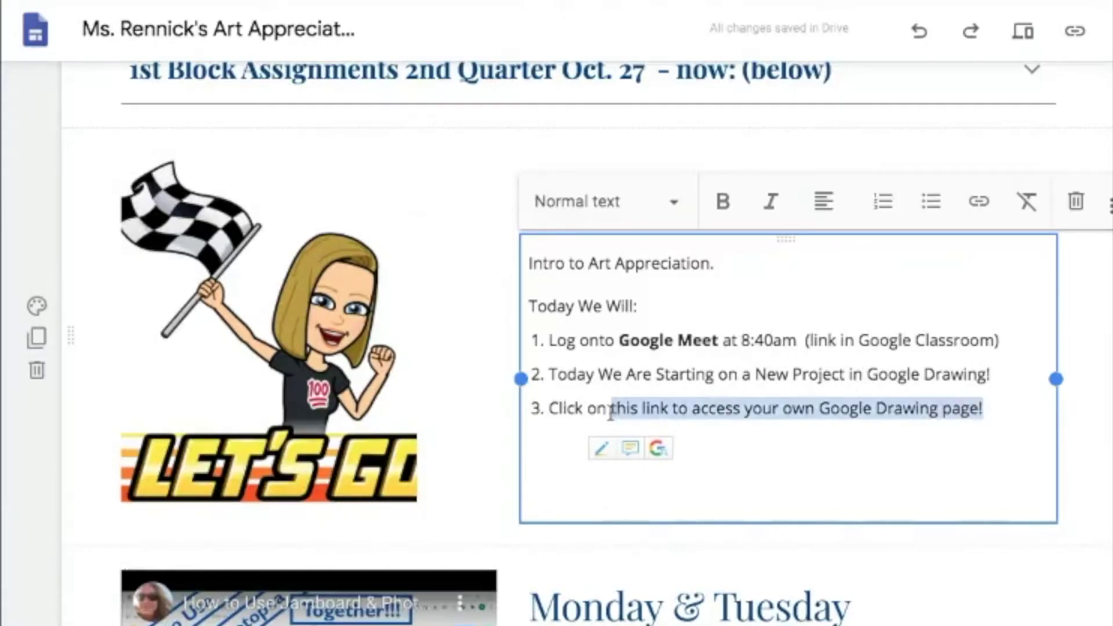
left_click(978, 206)
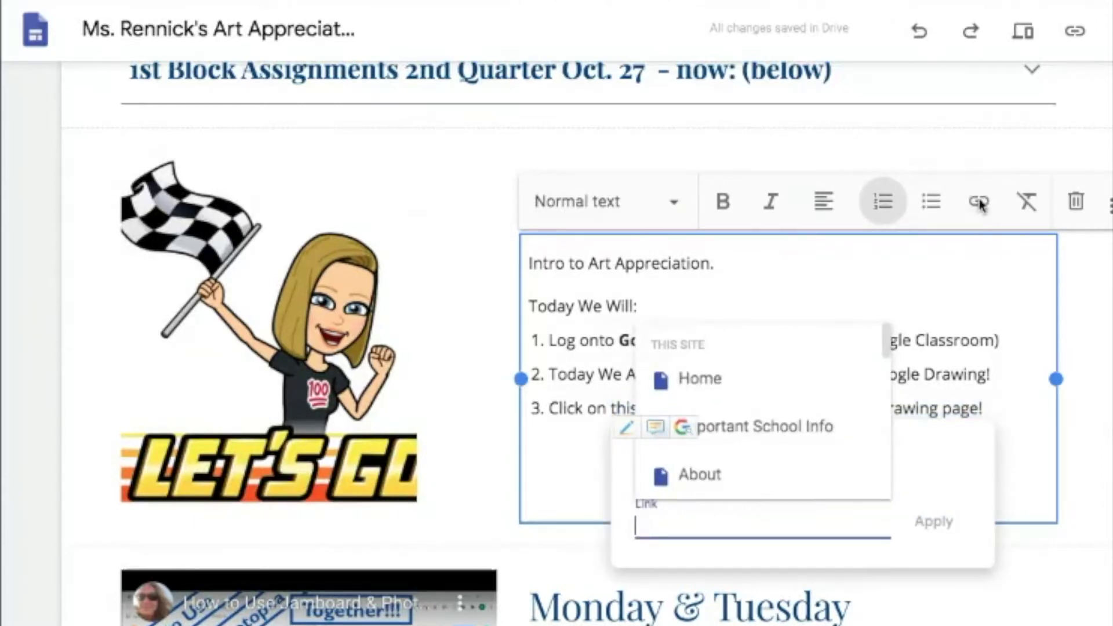
key("ctrl+v")
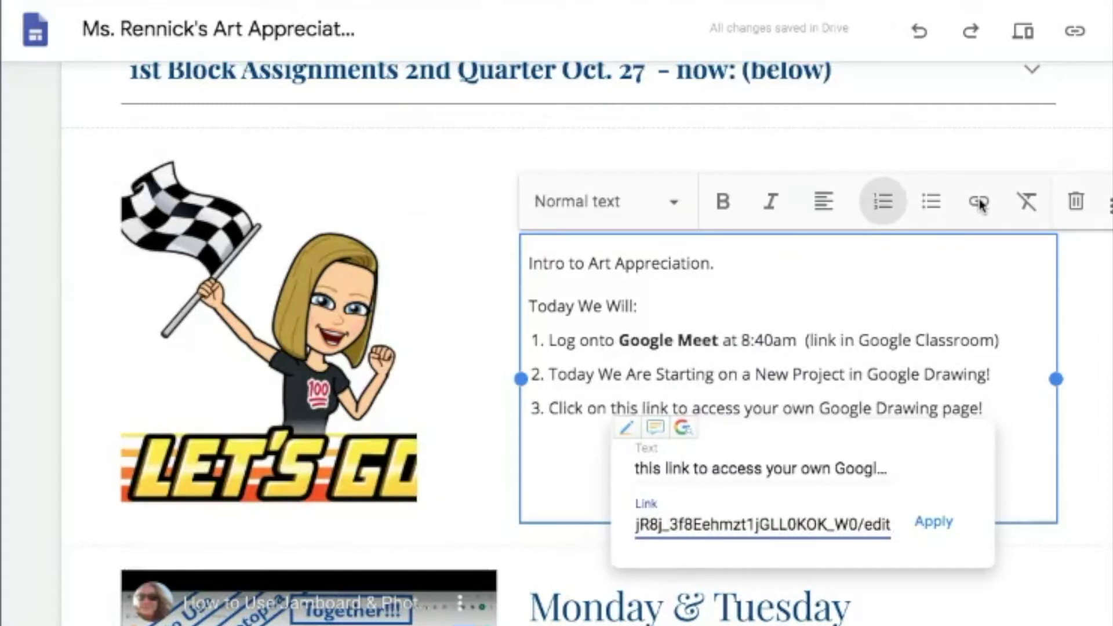
key("BackSpace")
key("BackSpace")
key("BackSpace")
key("BackSpace")
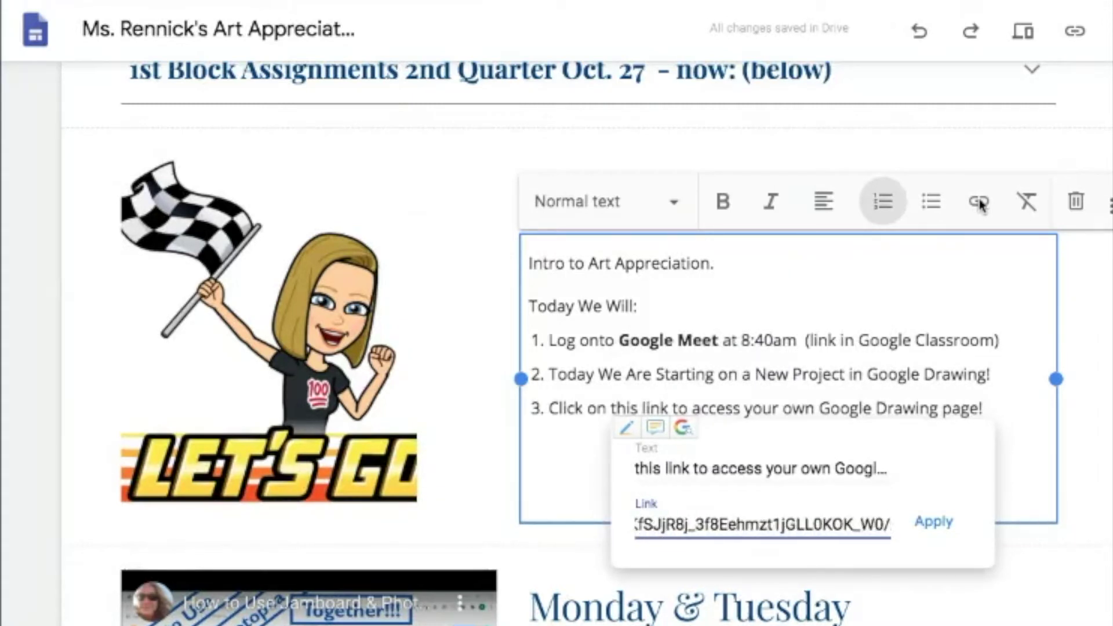
type("copy")
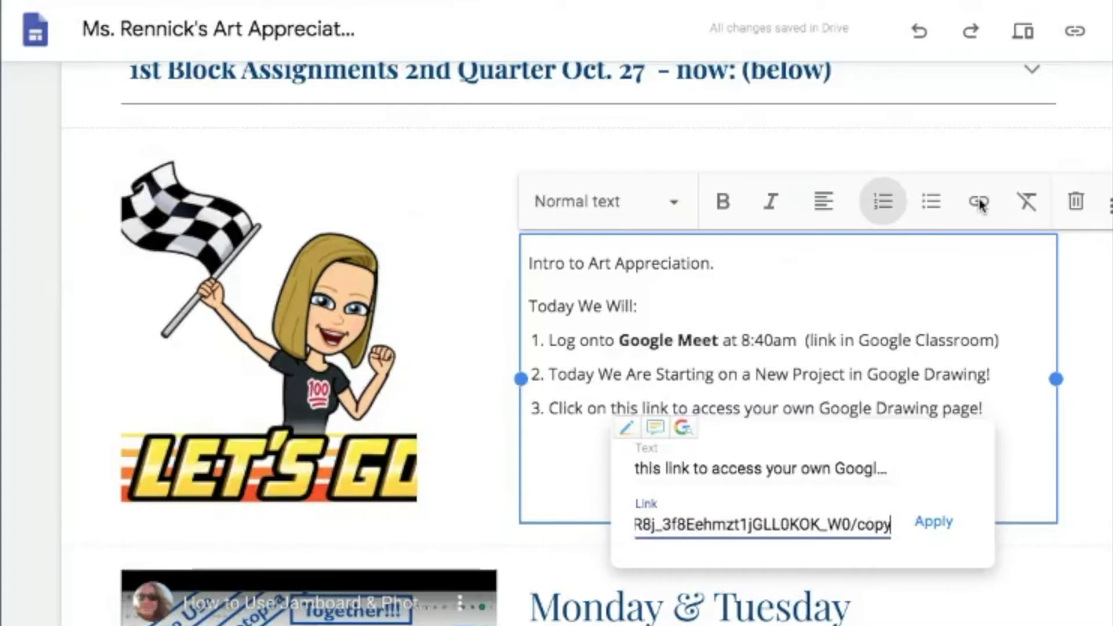
left_click(940, 529)
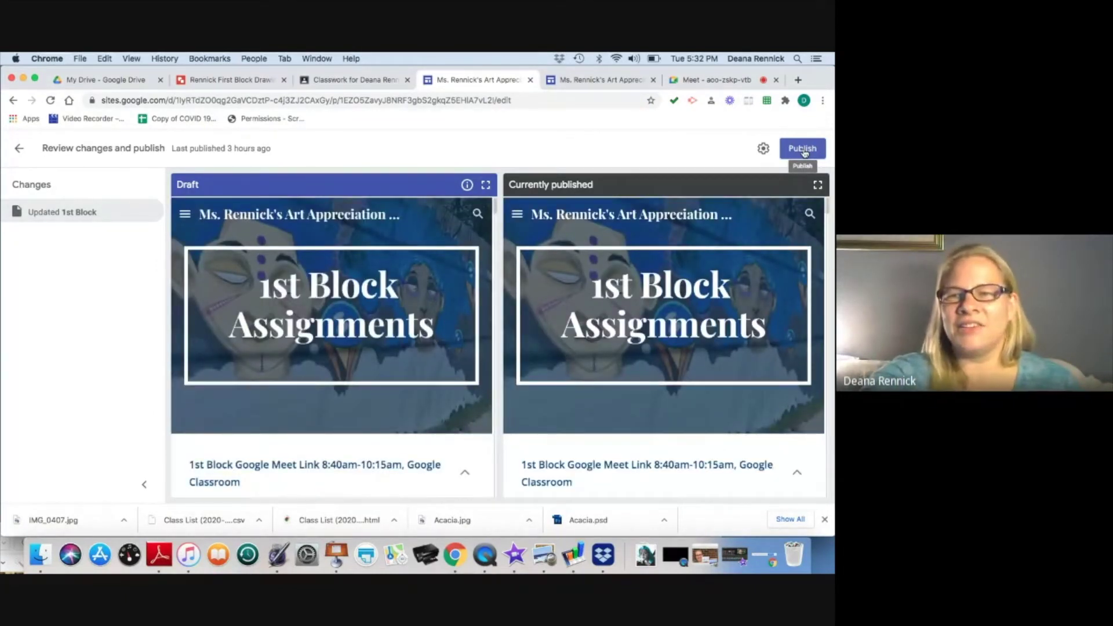
left_click(803, 150)
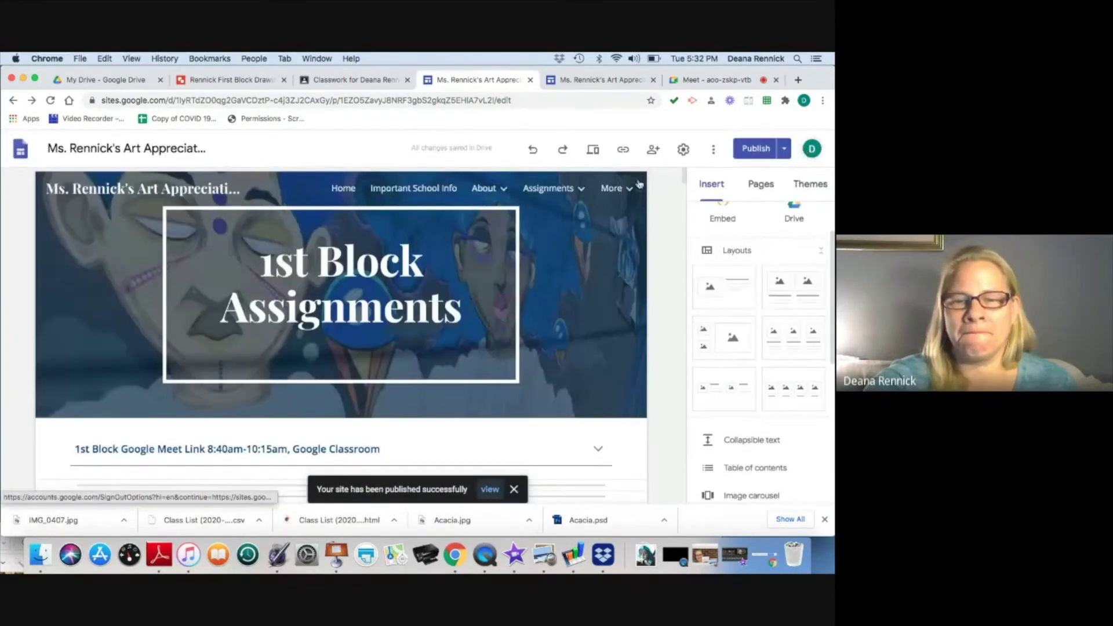
Step: Reload the published 1st Block page and test the Wednesday Dec. 2 drawing link by making a copy of the drawing
left_click(592, 81)
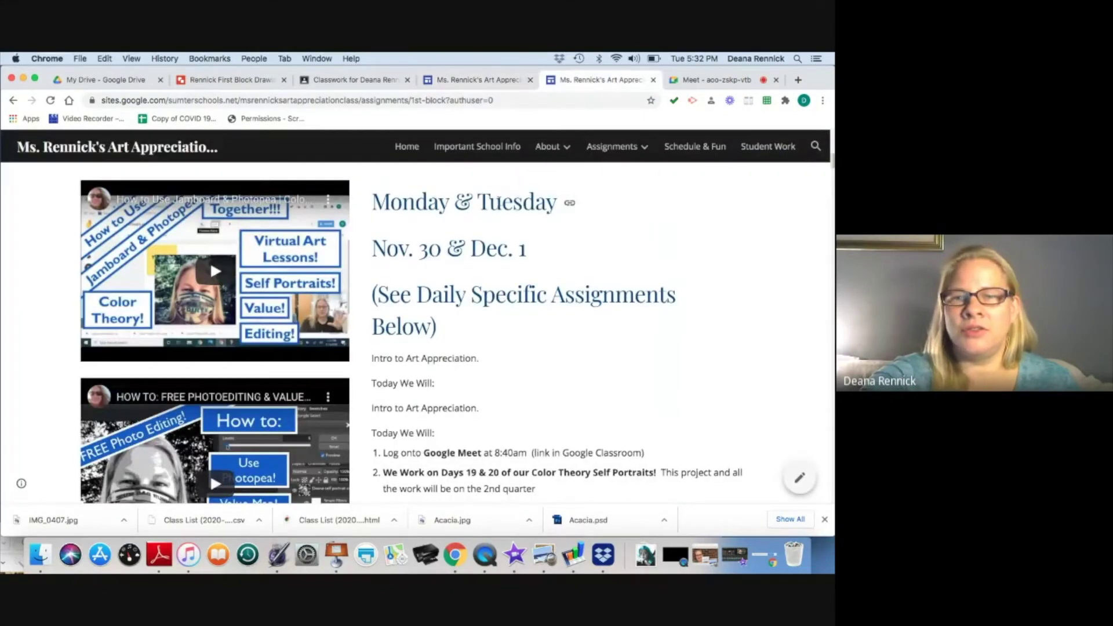
scroll(516, 278, "up", 5)
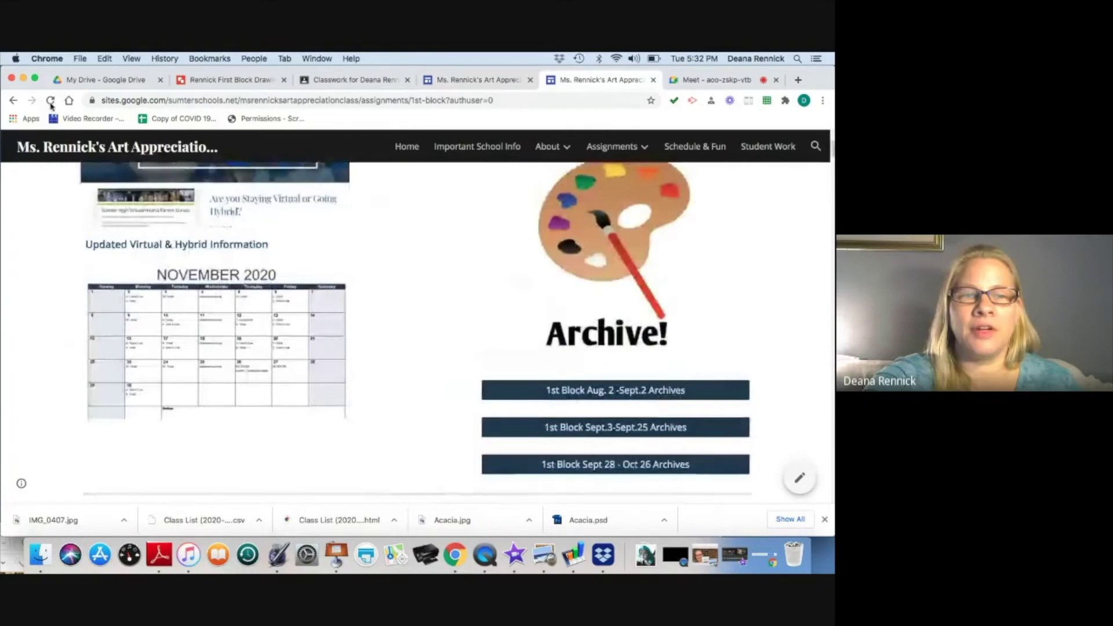
left_click(51, 101)
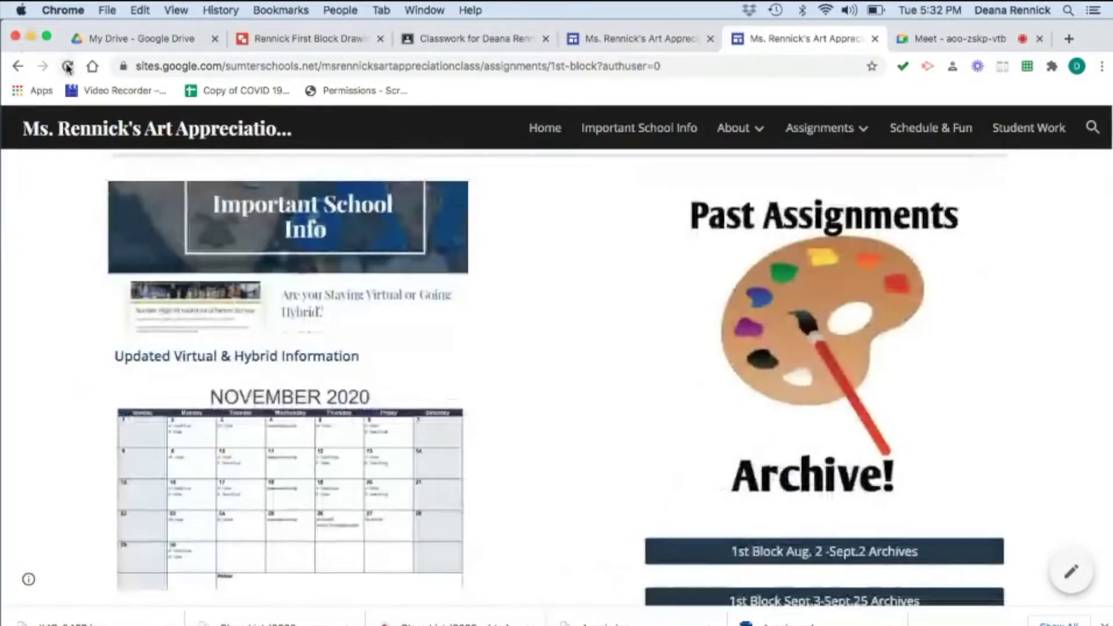
left_click(68, 66)
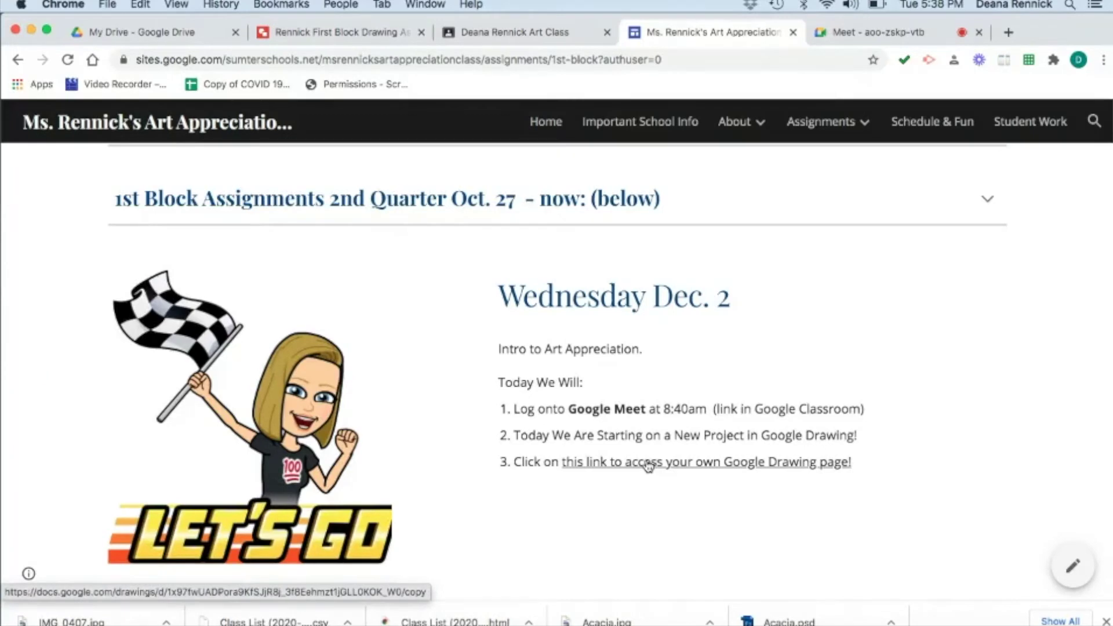
left_click(648, 462)
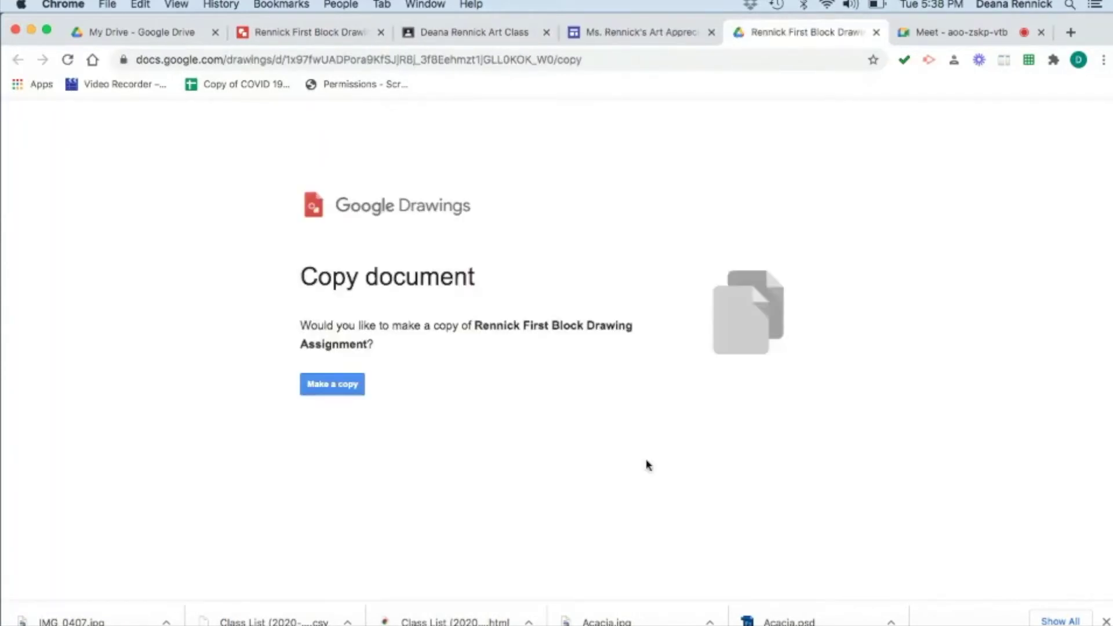
left_click(334, 392)
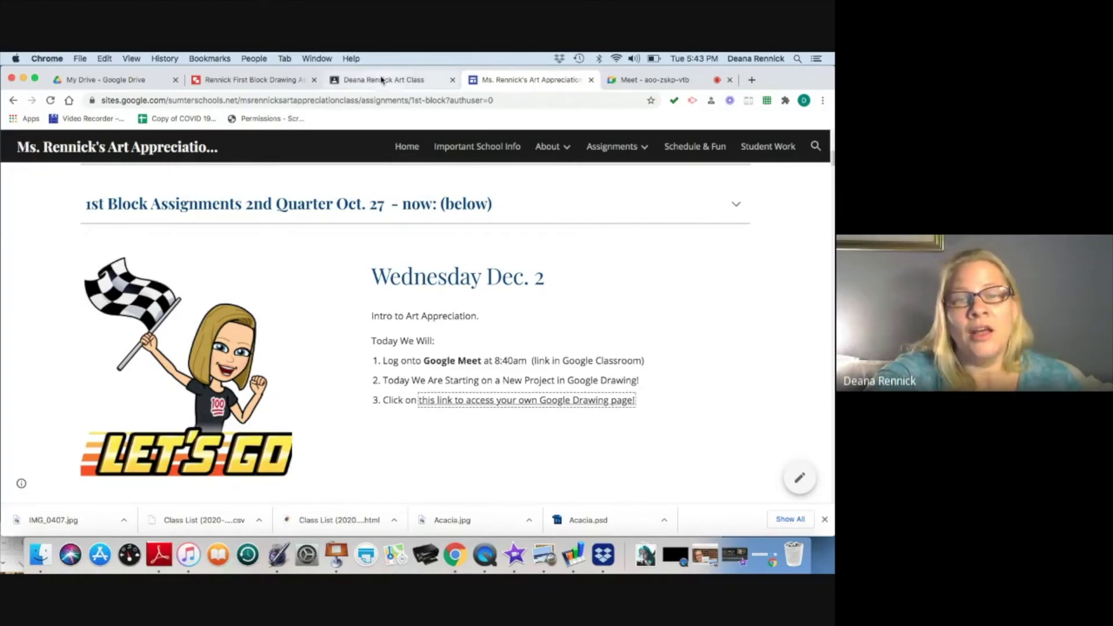
Step: In Google Classroom, review the assigned student work for the First Block drawing assignment, inspect one student's copy, and return to the class website
left_click(406, 81)
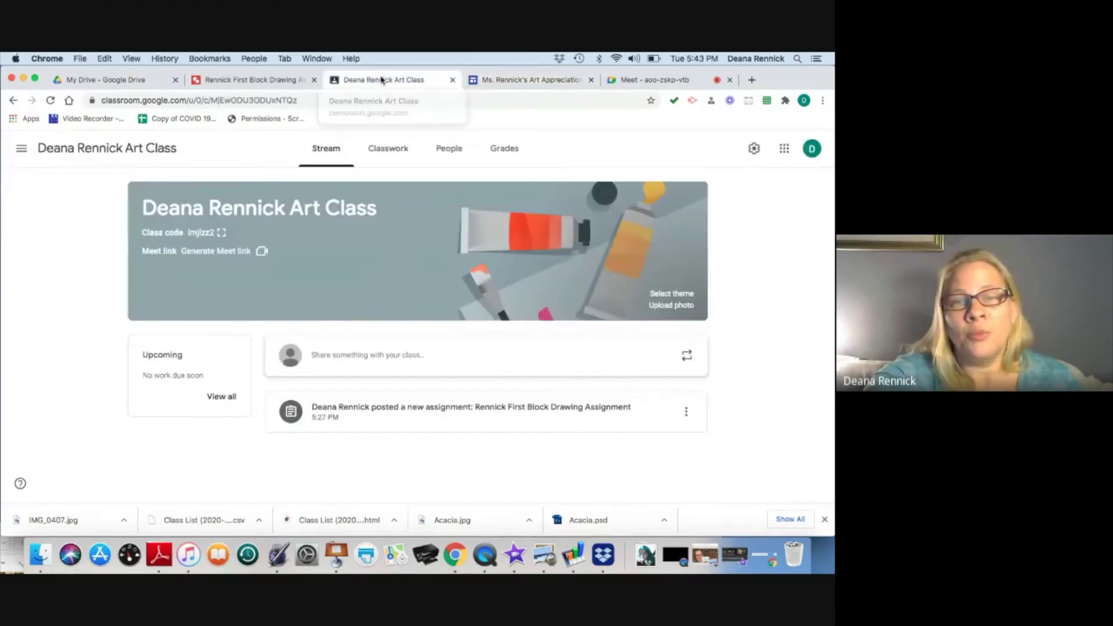
left_click(390, 152)
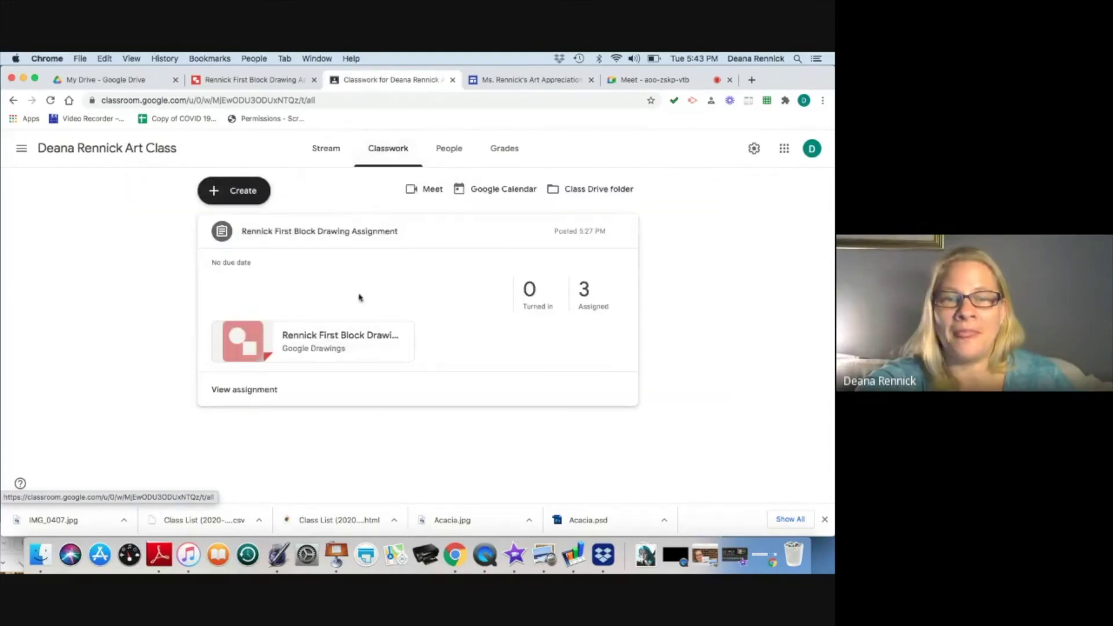
left_click(587, 293)
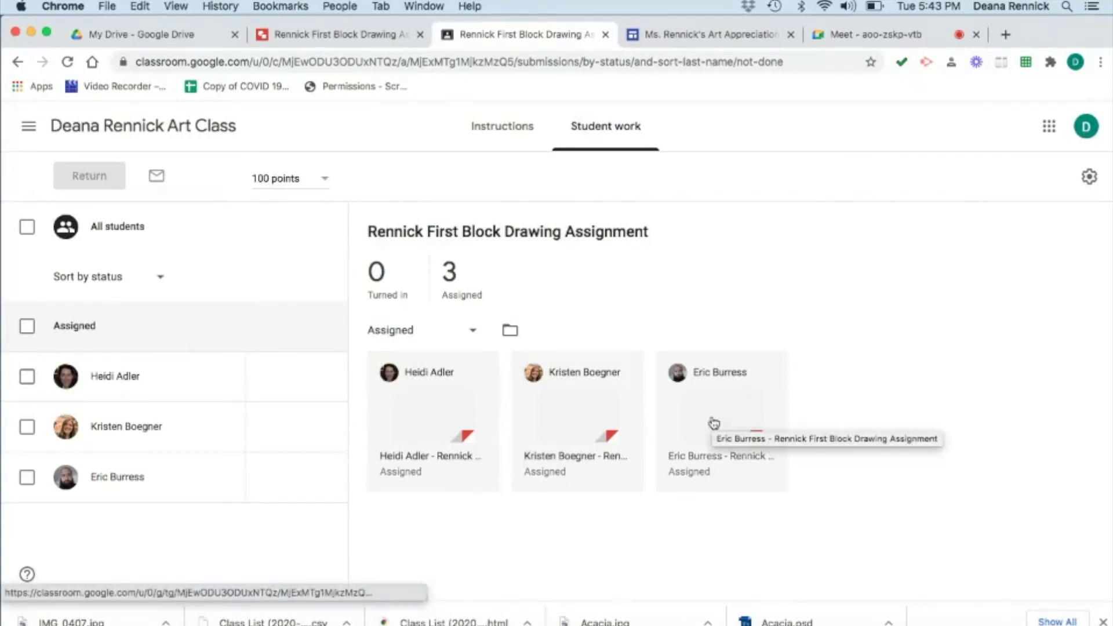
left_click(560, 399)
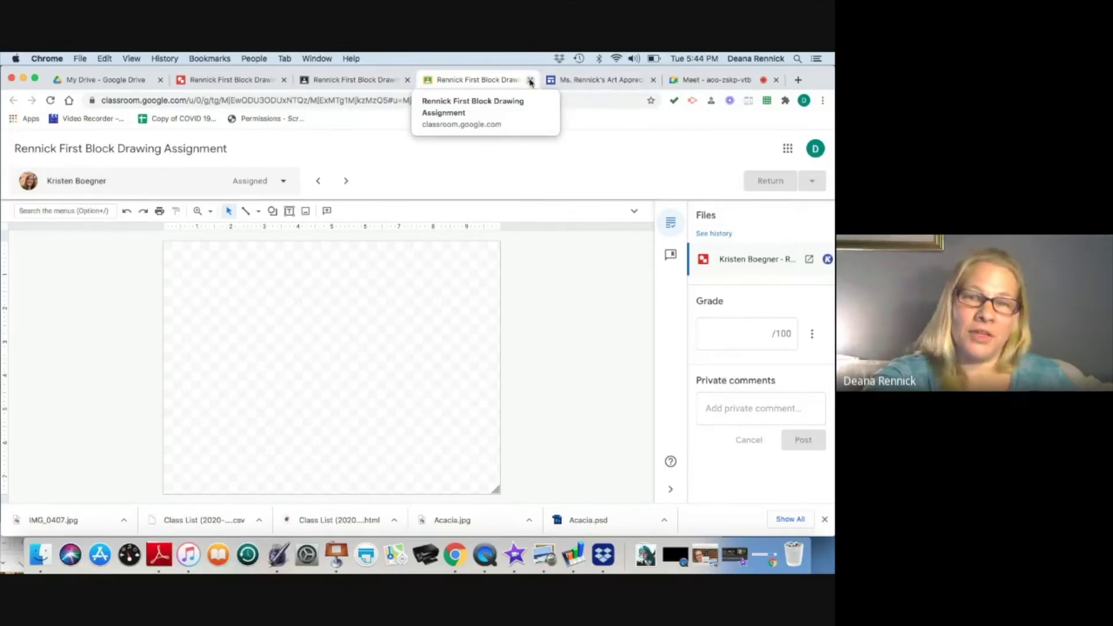
left_click(531, 82)
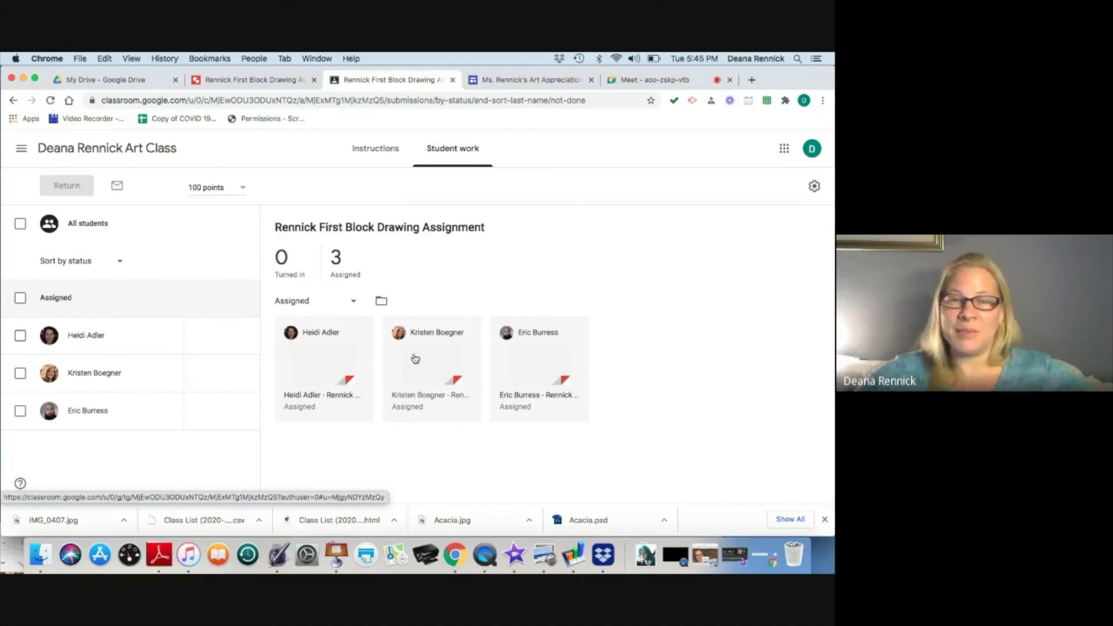
key("ctrl+Tab")
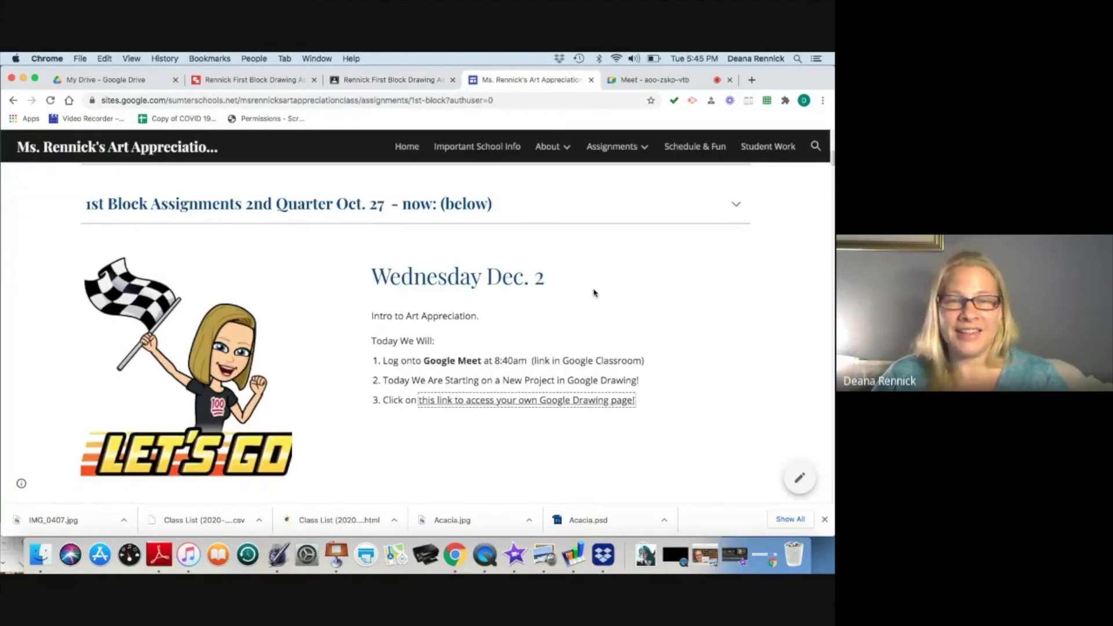